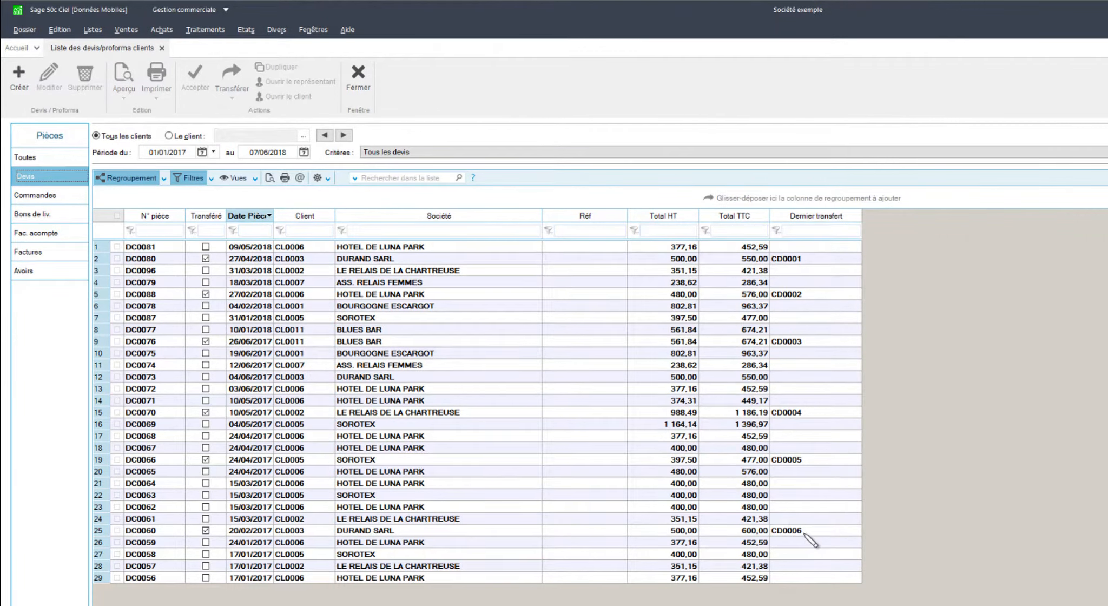
Examine the last-transfer entries of the transferred quotes and the quick actions available on the untransferred DURAND SARL quote dated 04/06/2017.
click(807, 459)
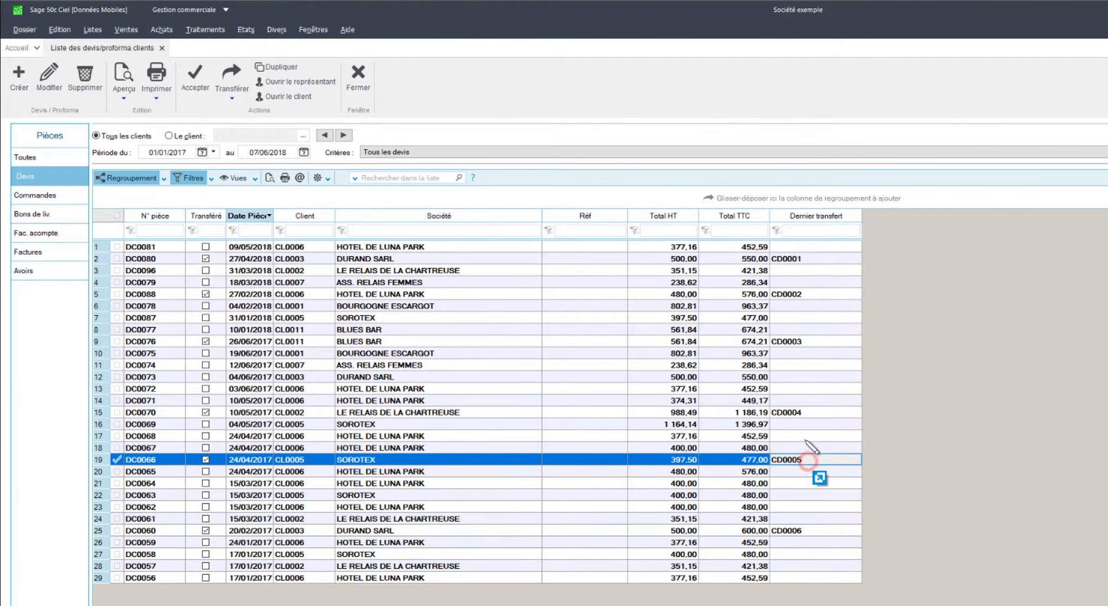
click(804, 412)
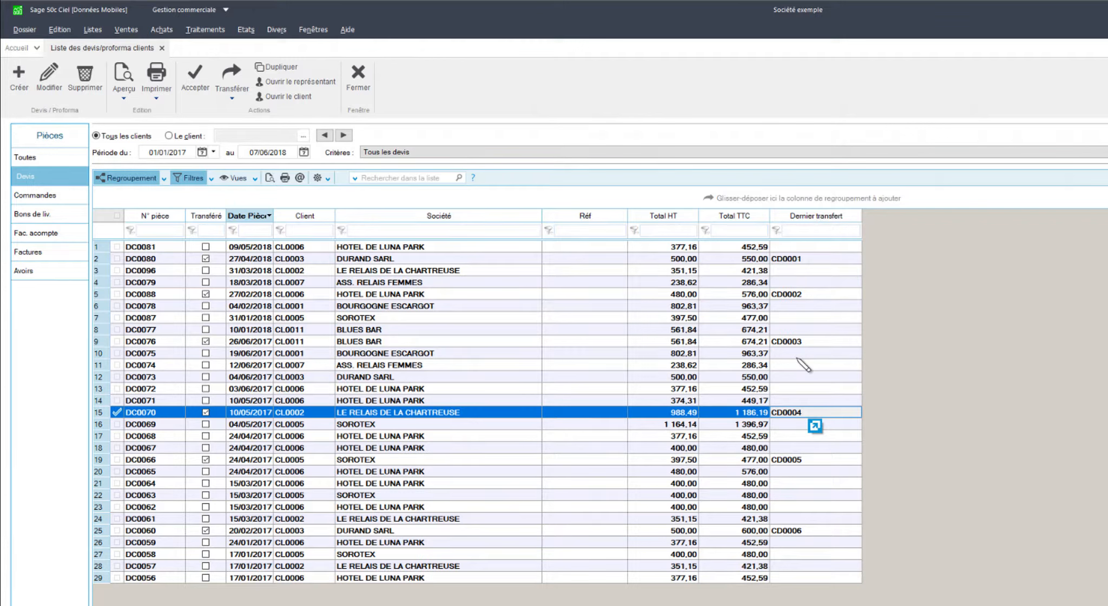
click(798, 342)
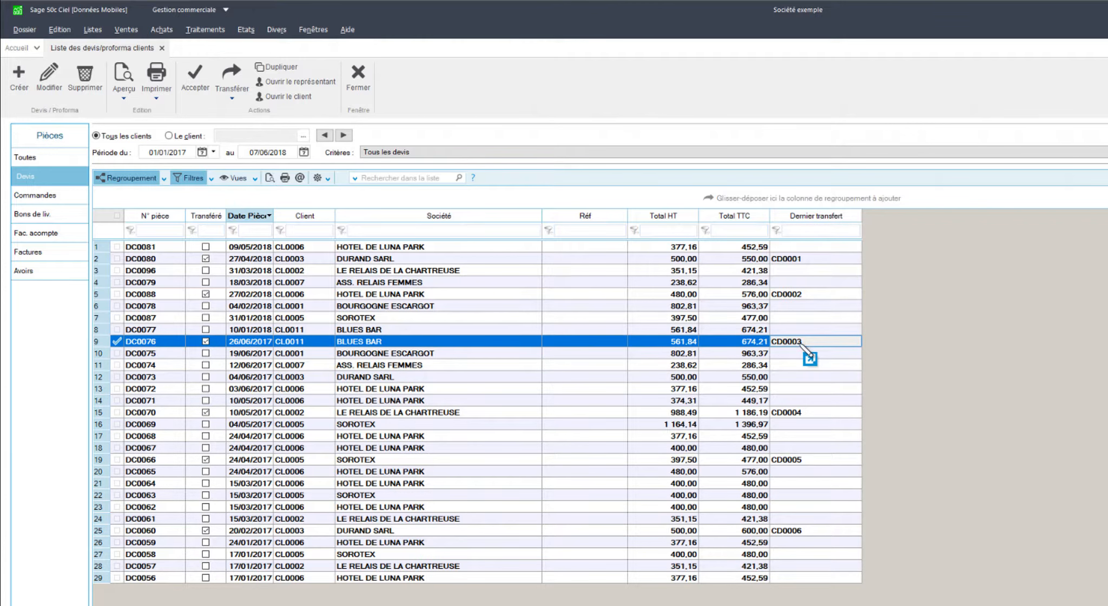
click(797, 293)
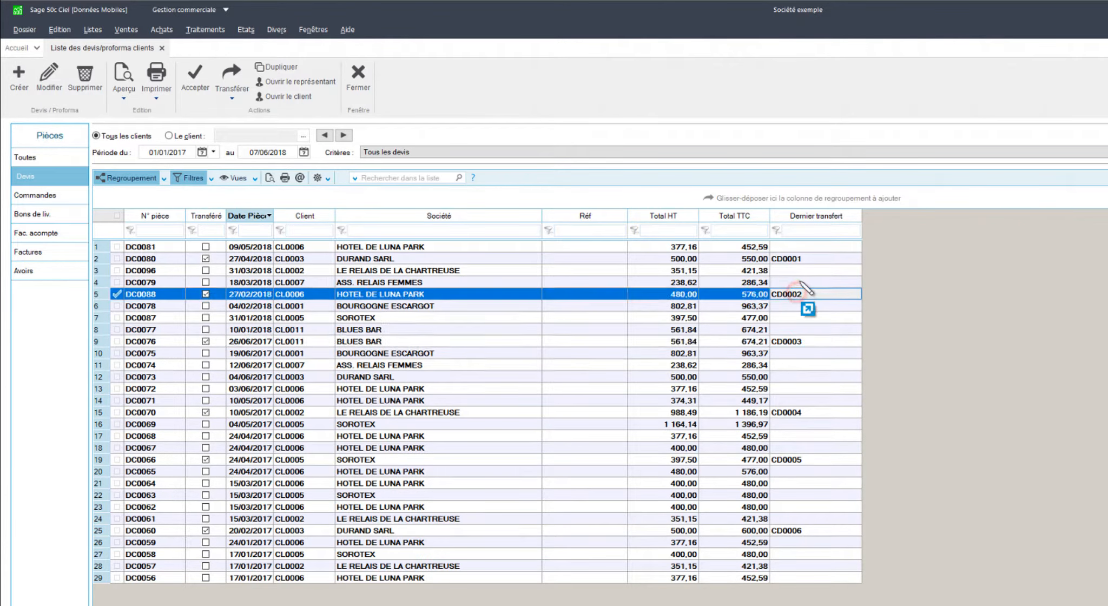
click(565, 377)
mouse_move(576, 390)
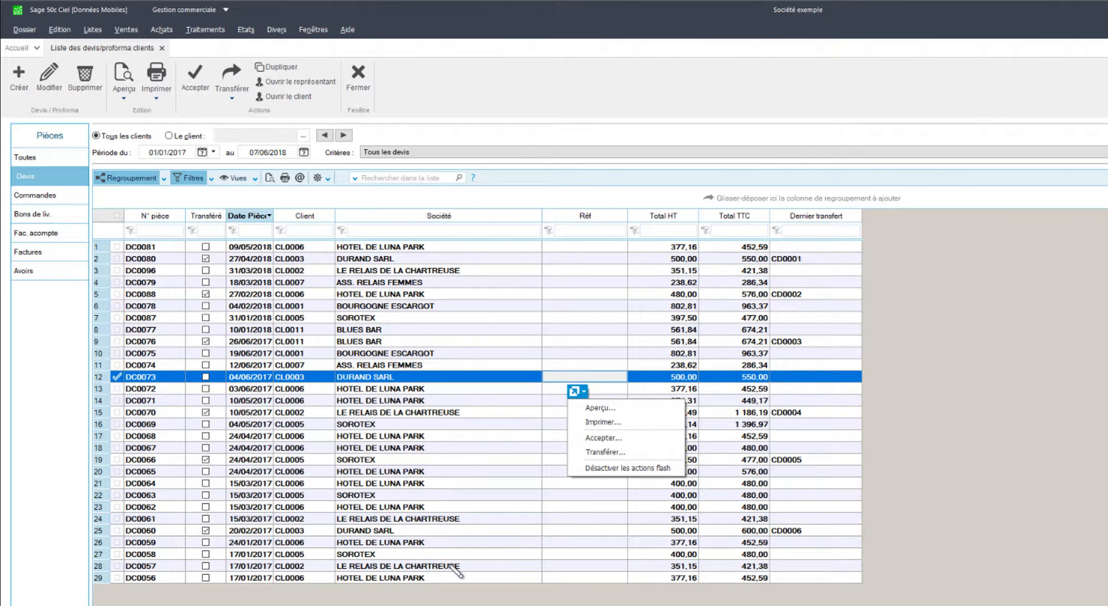
click(504, 595)
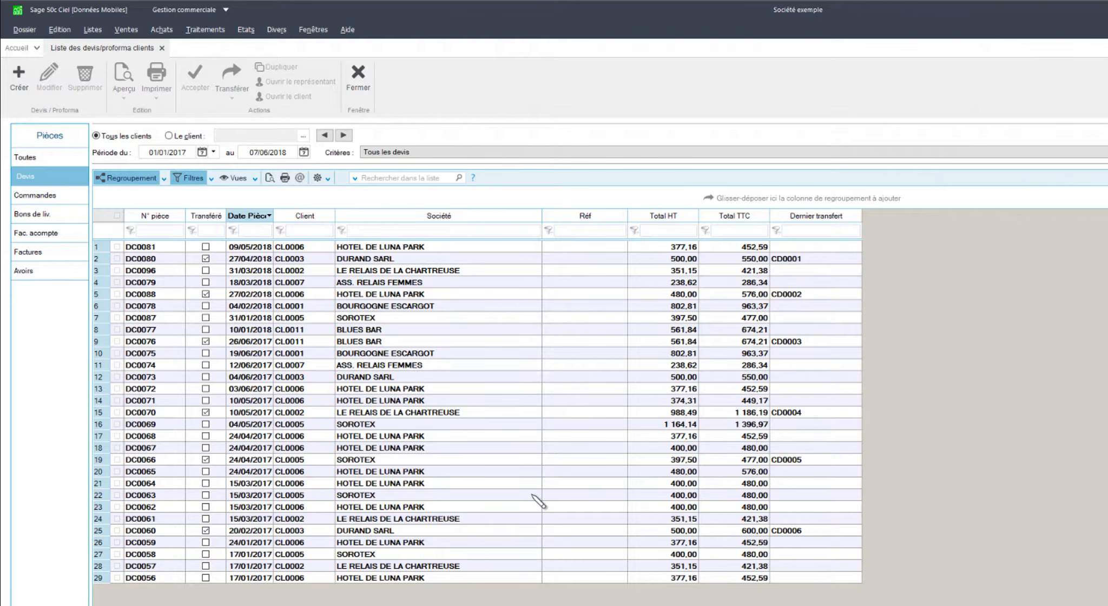
click(775, 461)
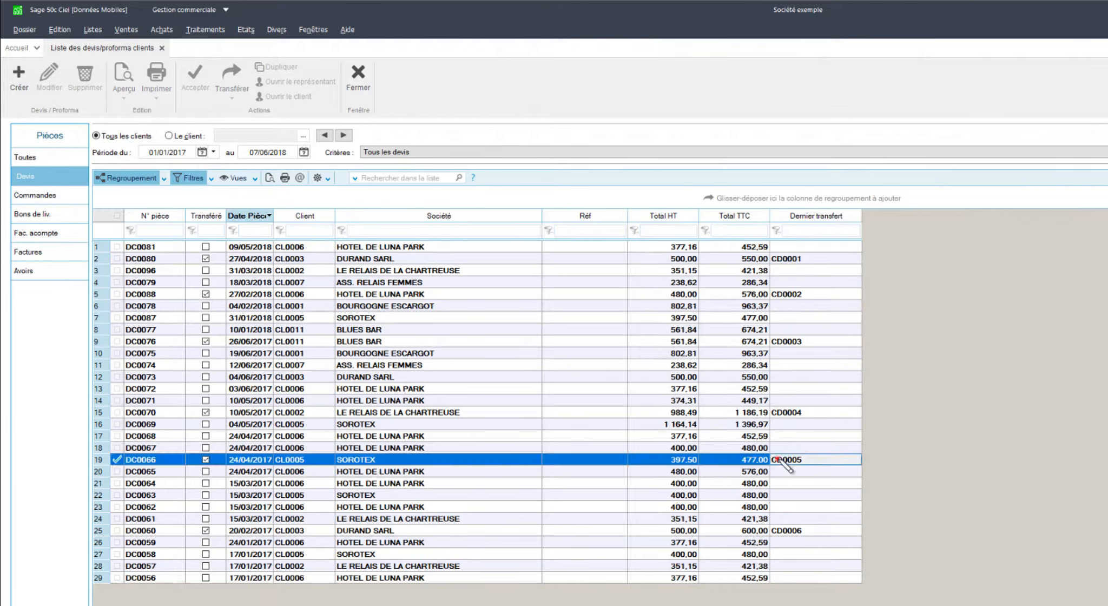
Compare the filter criteria offered for quotes with those for customer orders, ending back on the quote list.
click(411, 152)
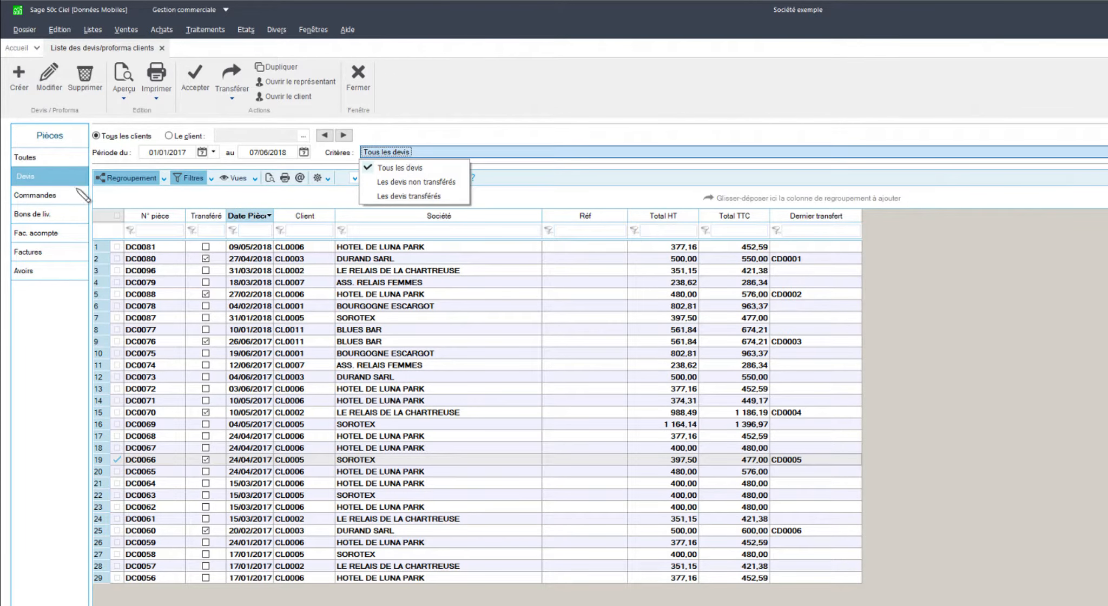
click(45, 196)
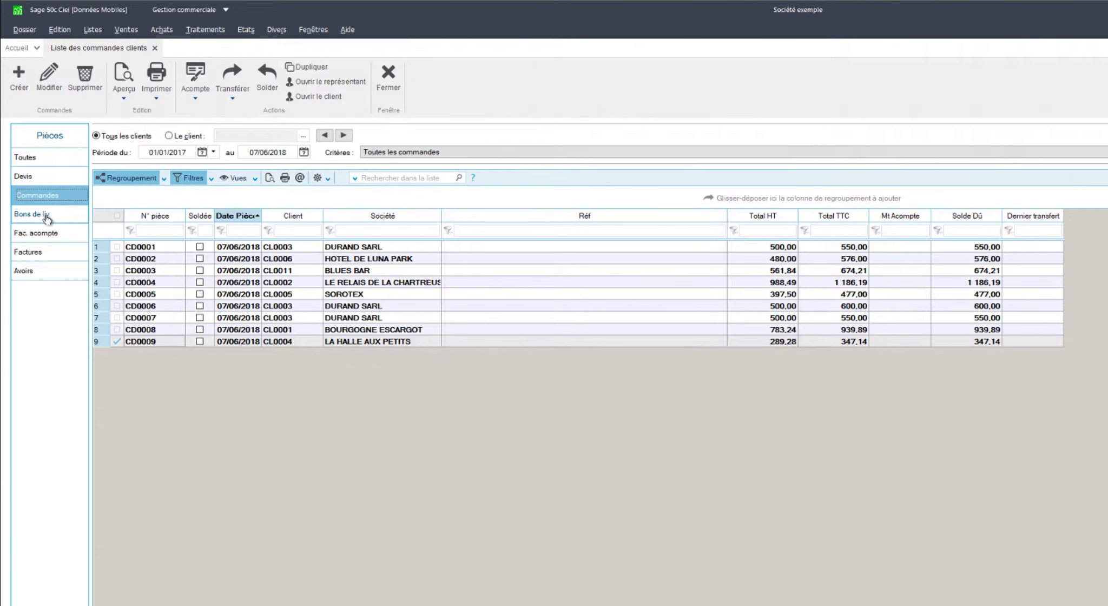
click(490, 152)
click(482, 117)
click(52, 176)
Filter the quote list by "Les devis transférés", and after reviewing it switch the criterion to "Les devis non transférés".
click(478, 155)
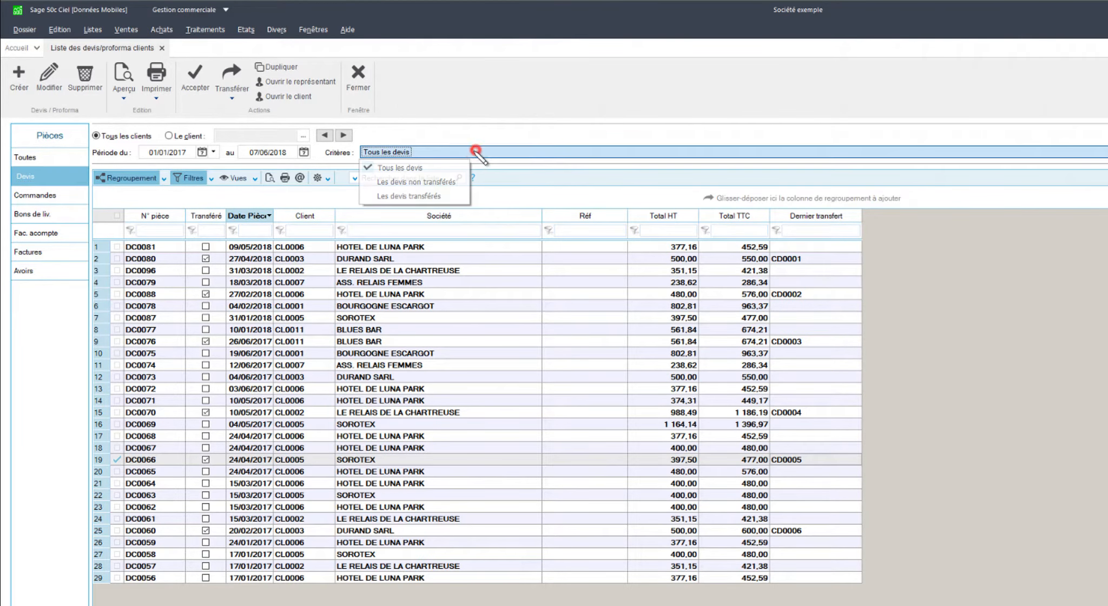
click(430, 196)
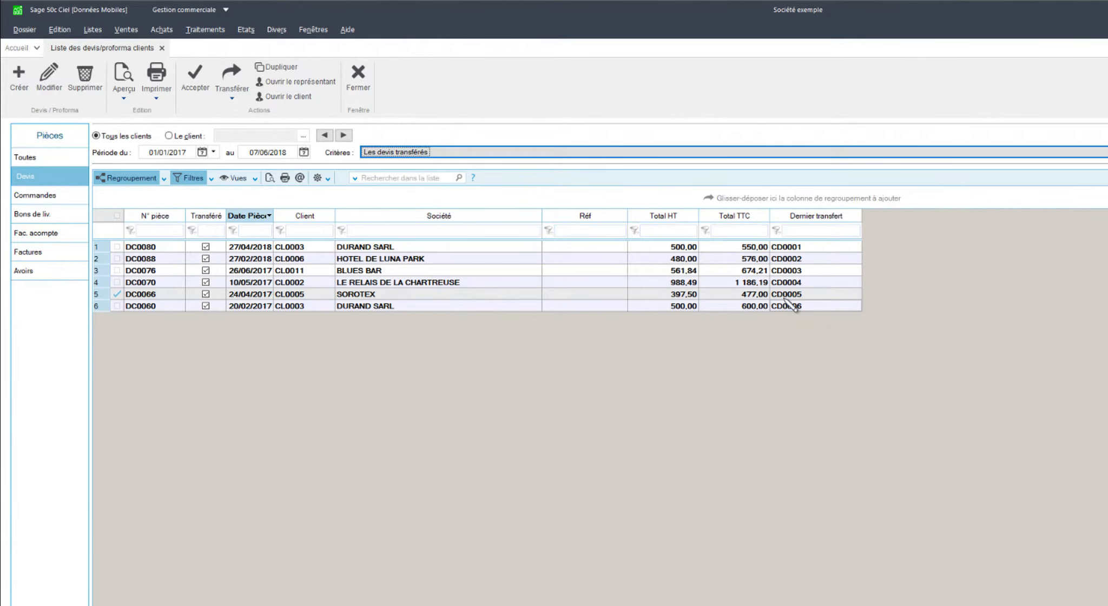
click(461, 155)
click(437, 182)
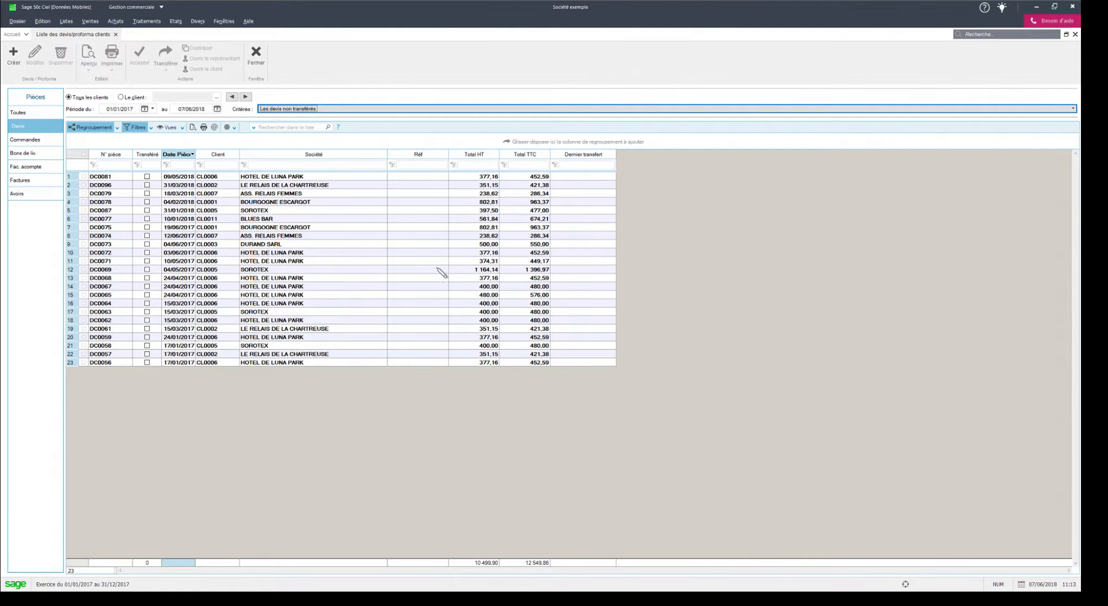
Examine the status options in the footer of the HOTEL DE LUNA PARK quote dated 03/06/2017, and close the quote without changes.
double_click(363, 253)
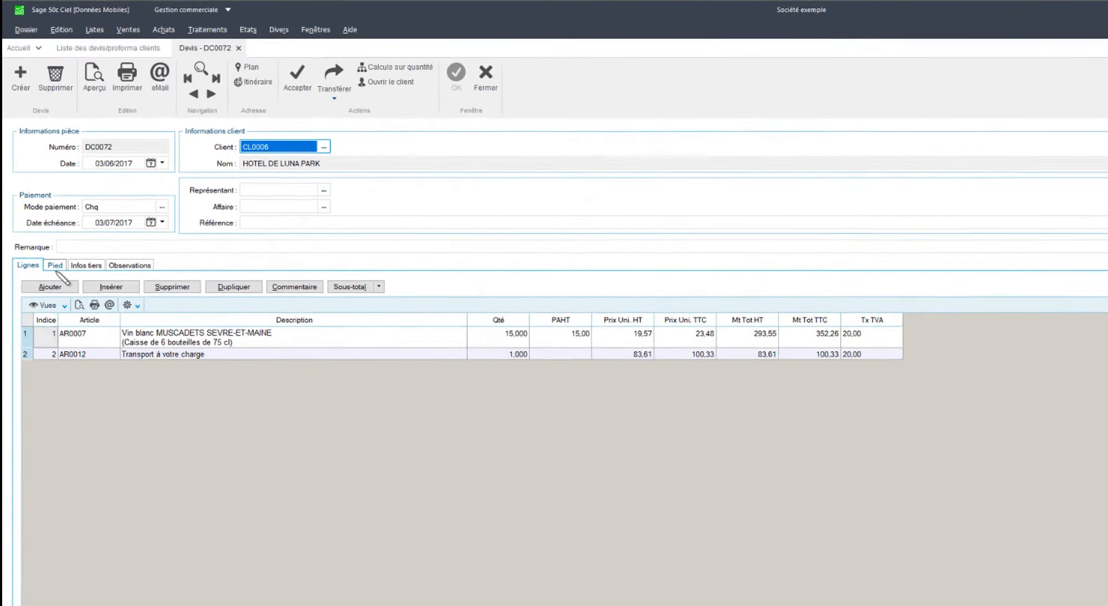
click(38, 189)
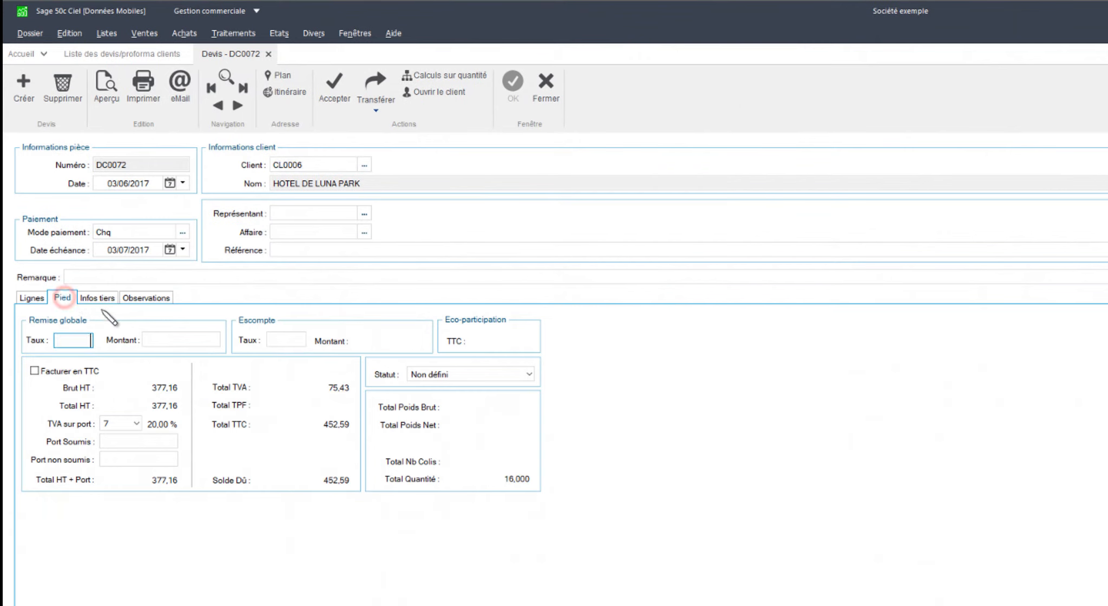
click(473, 373)
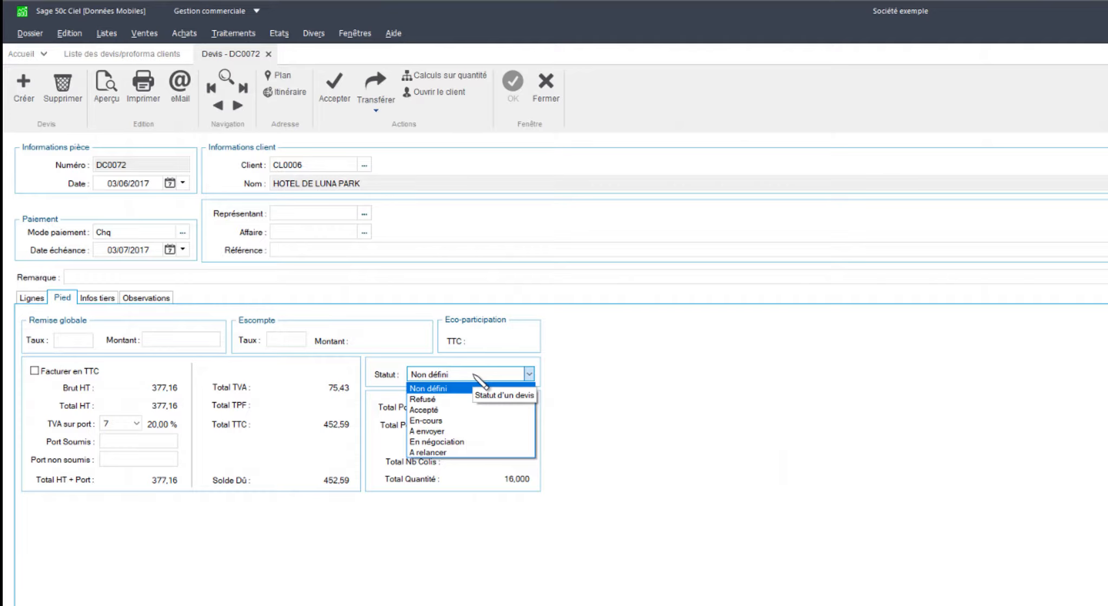
click(631, 388)
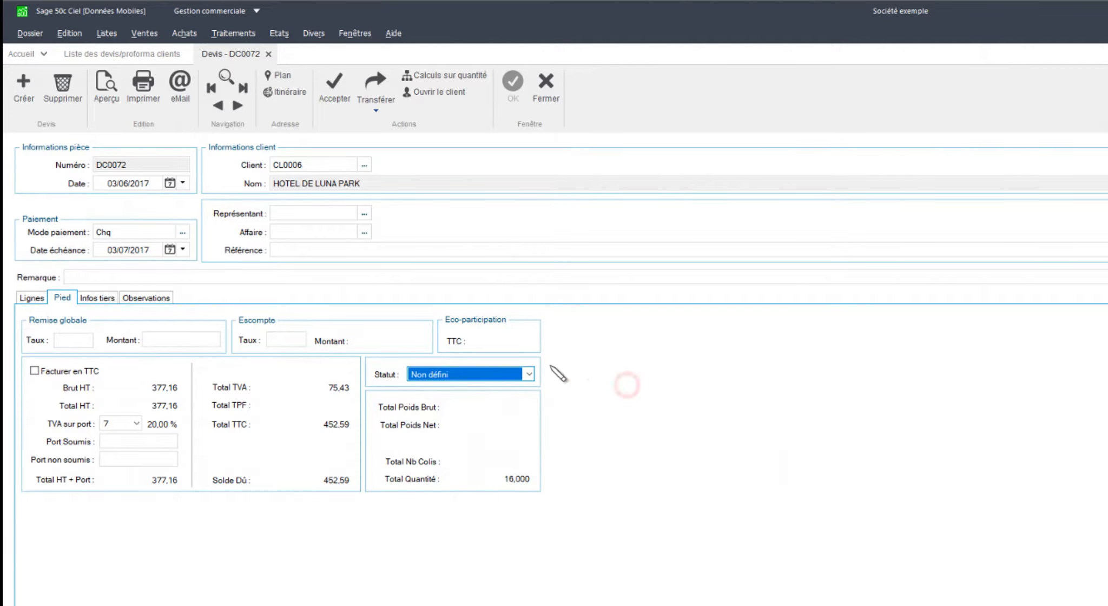
click(490, 374)
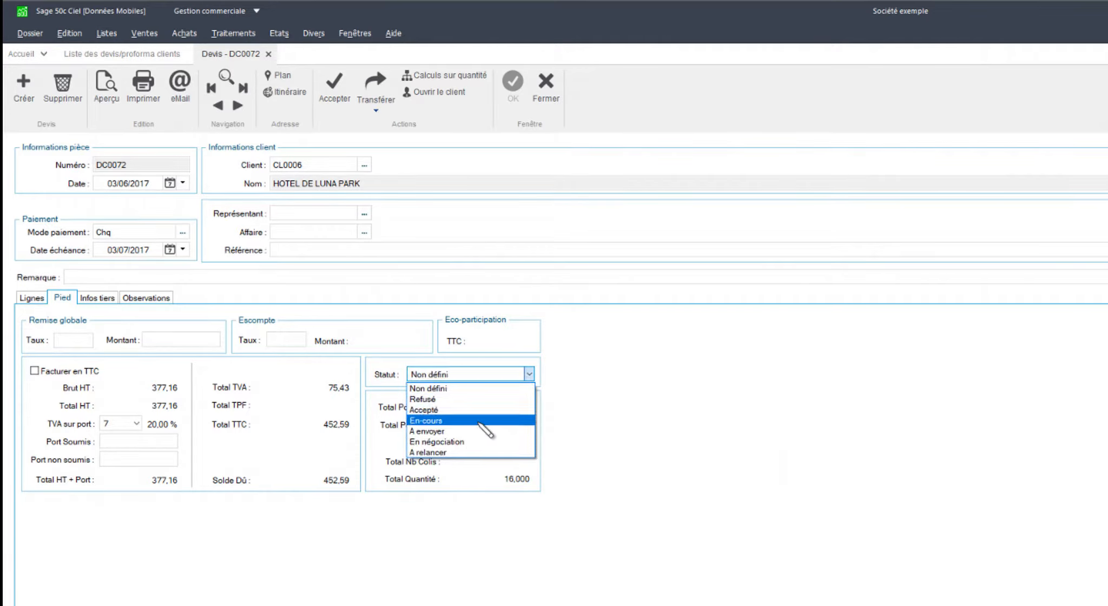
click(765, 424)
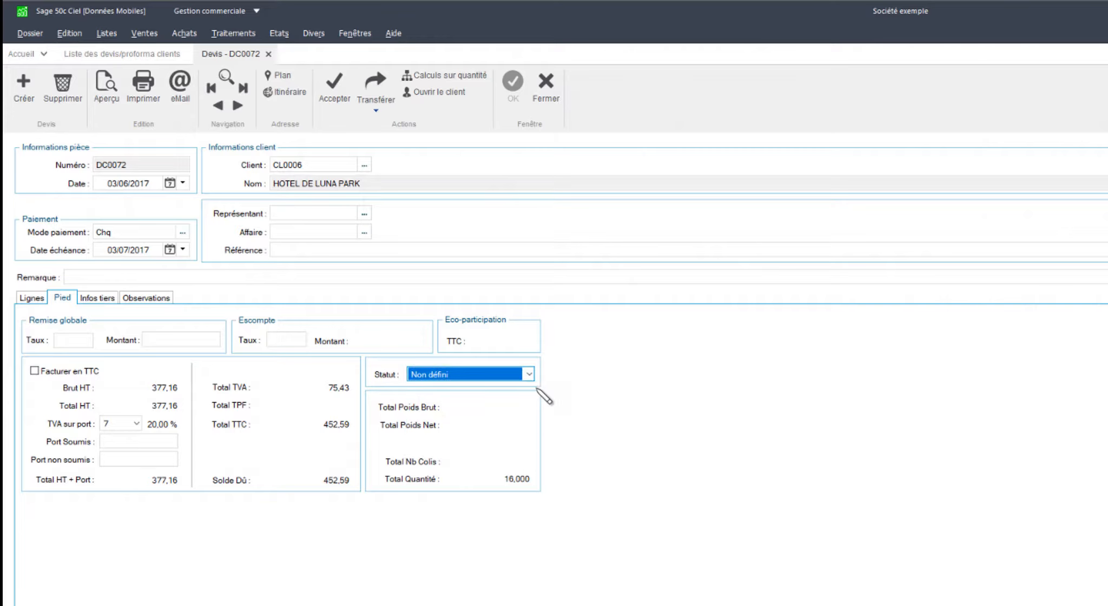
click(455, 375)
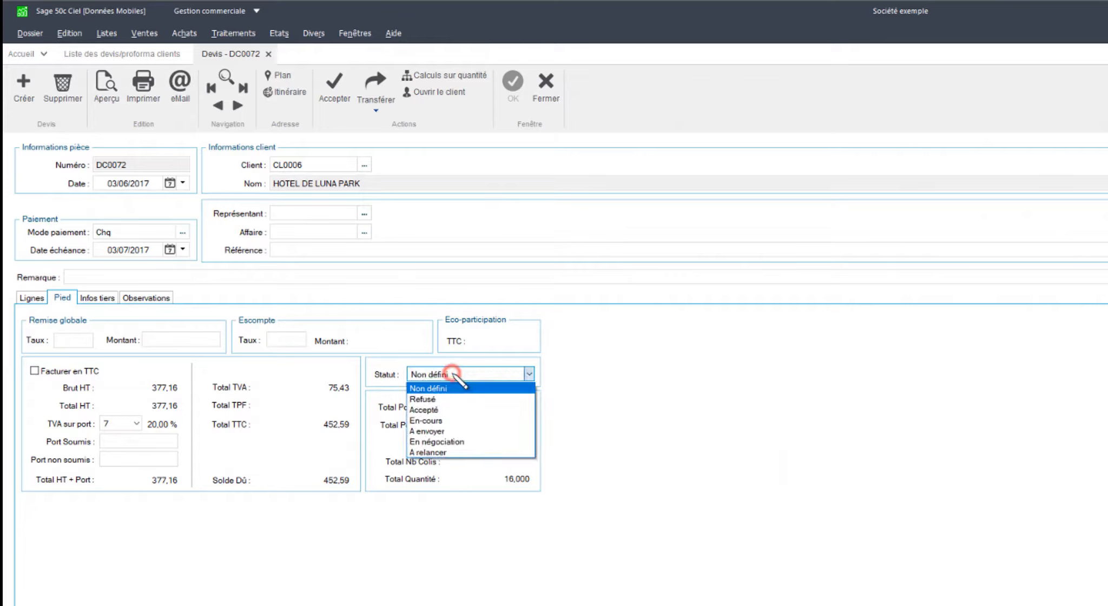
click(699, 418)
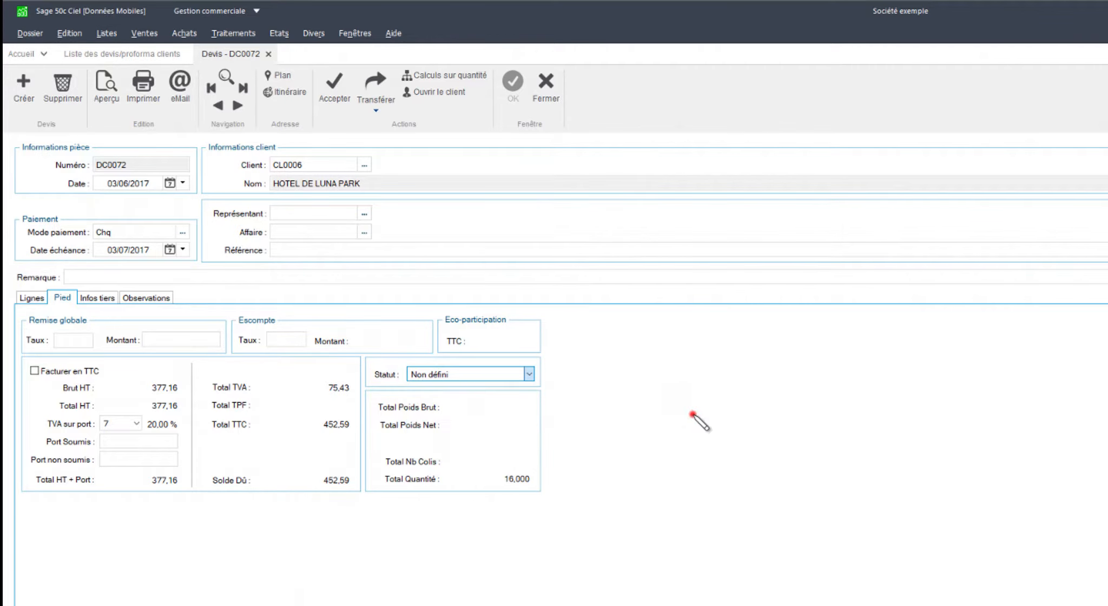
click(546, 87)
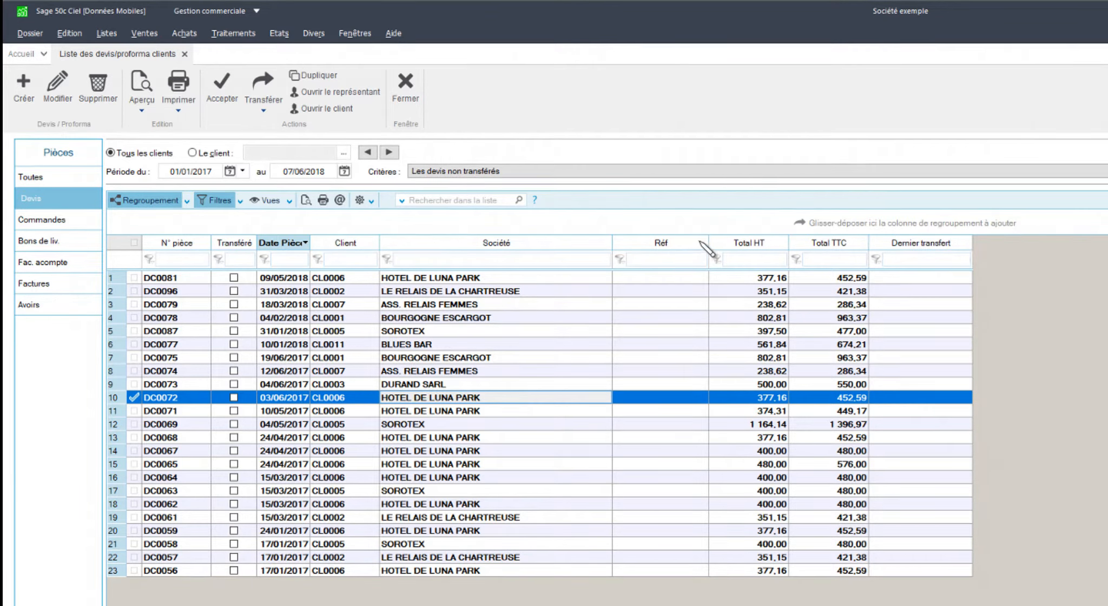
Add the "Statut devis" field to the visible columns of the quote list, with the column chooser's options shown.
right_click(571, 244)
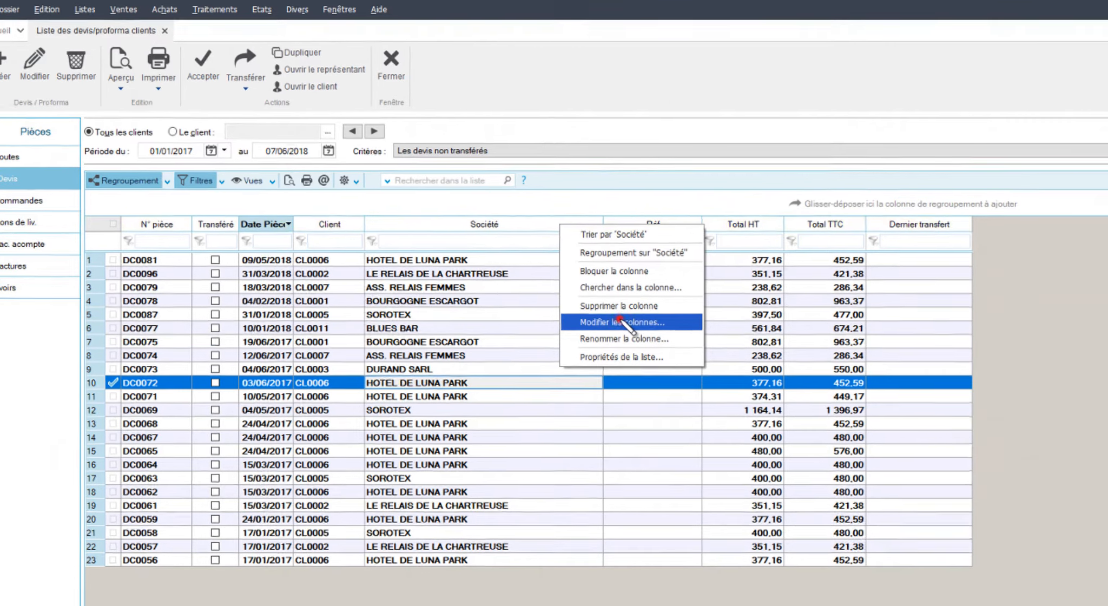
click(630, 338)
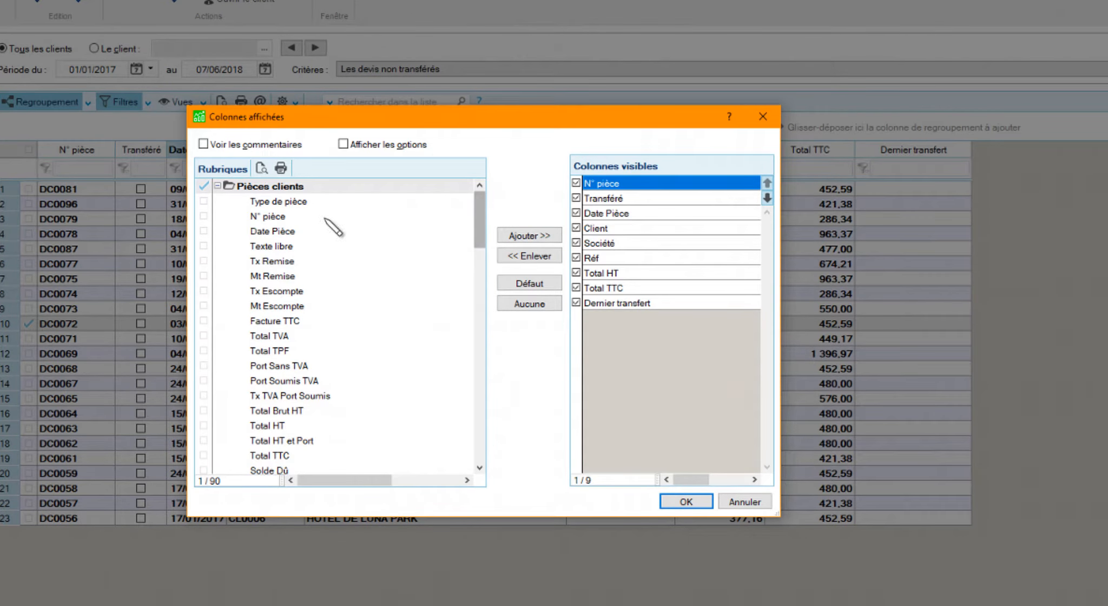
drag(479, 222, 492, 276)
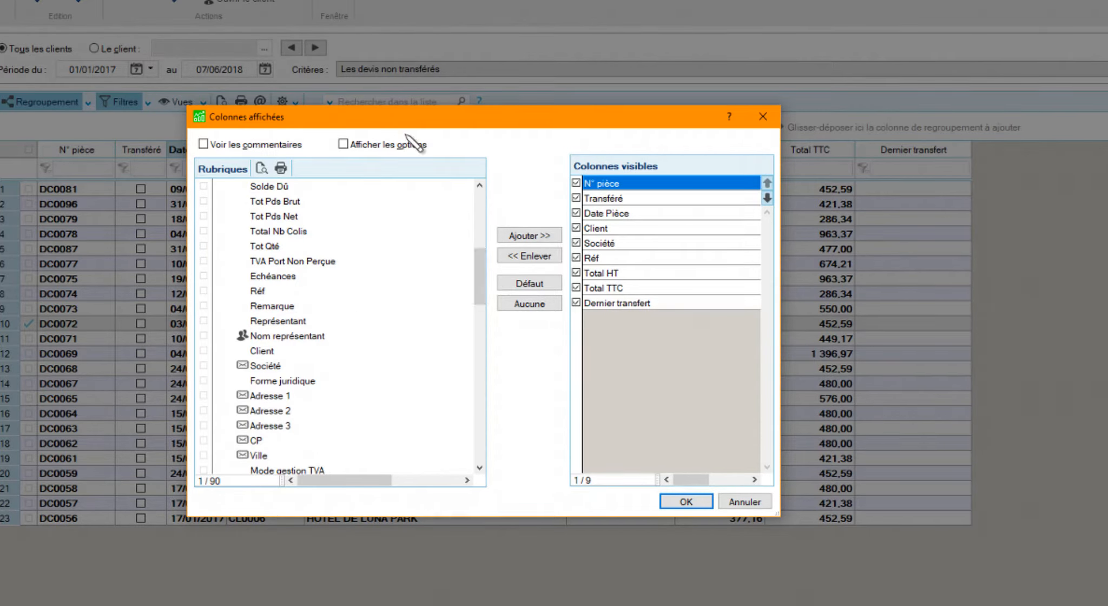
click(384, 145)
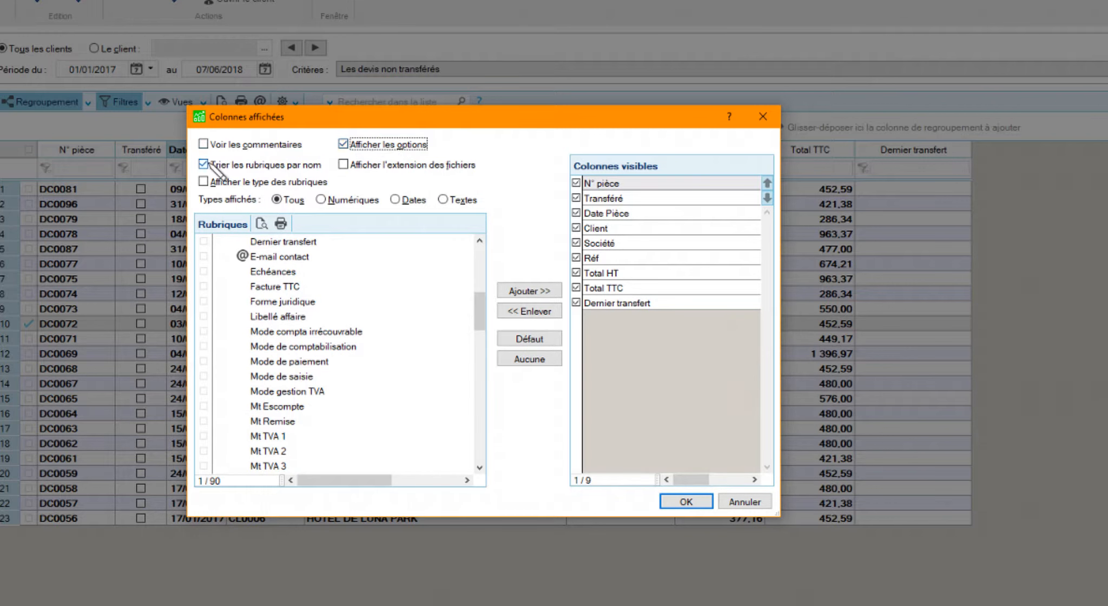
drag(480, 304, 489, 355)
click(292, 439)
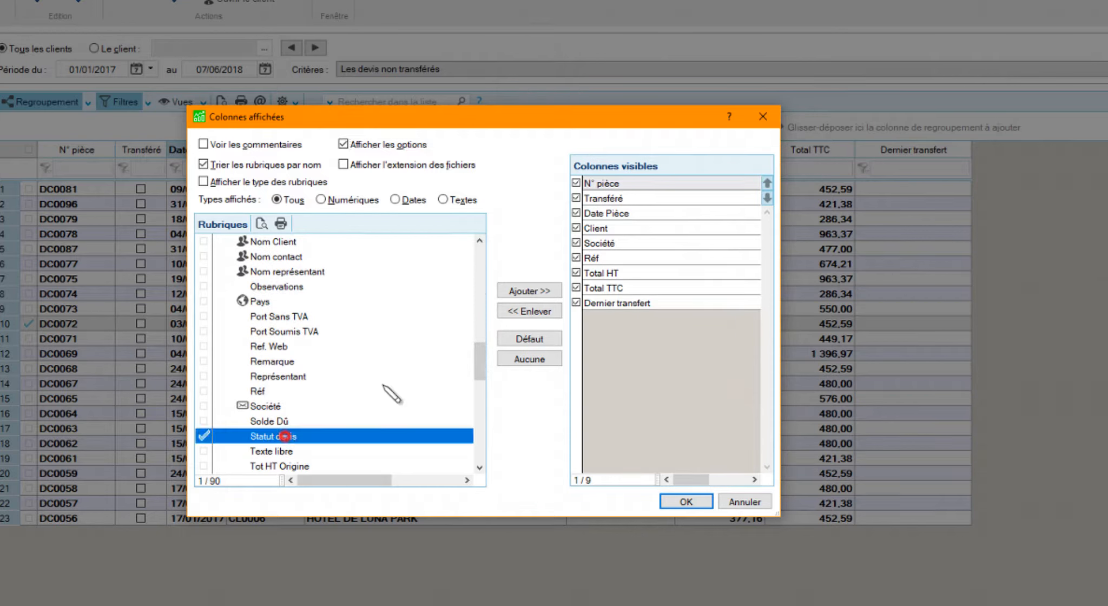
click(533, 292)
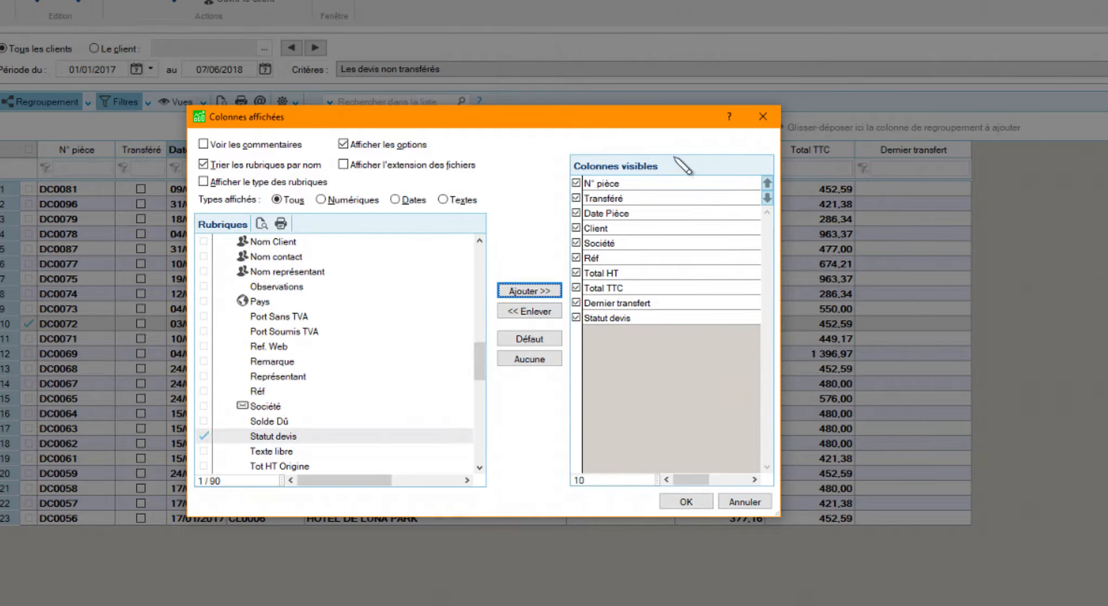
click(686, 502)
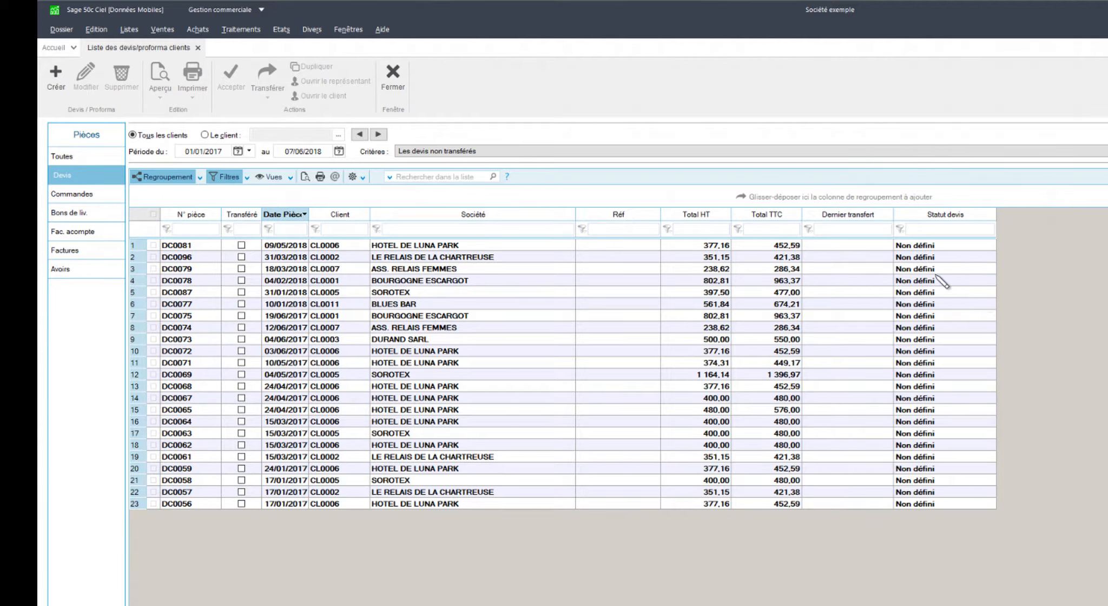
Set the status of the LE RELAIS DE LA CHARTREUSE quote dated 31/03/2018 to Refusé and save it.
double_click(457, 257)
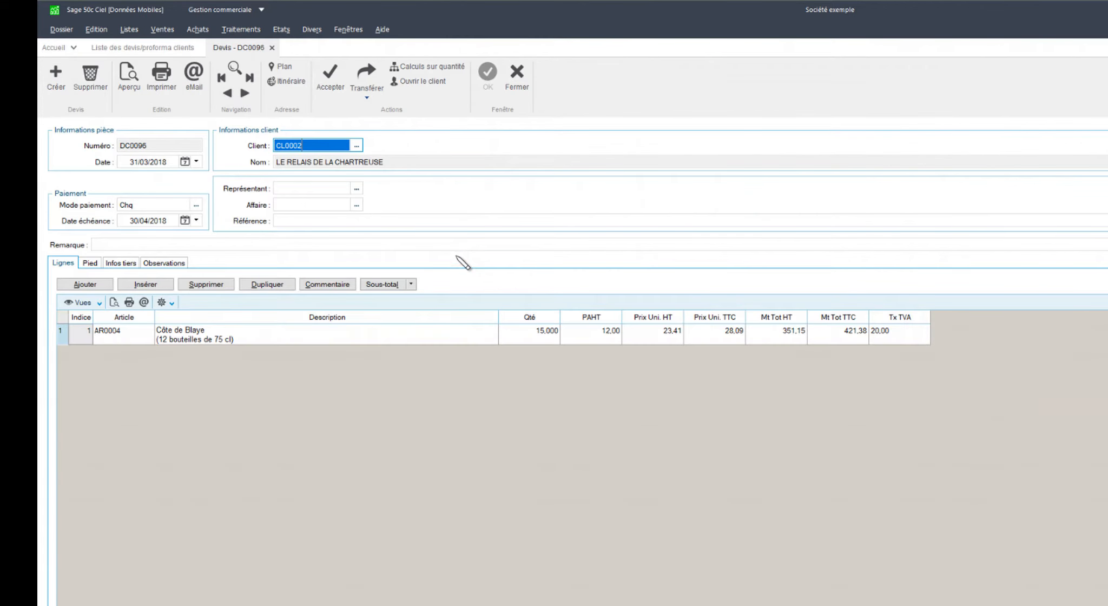
click(90, 263)
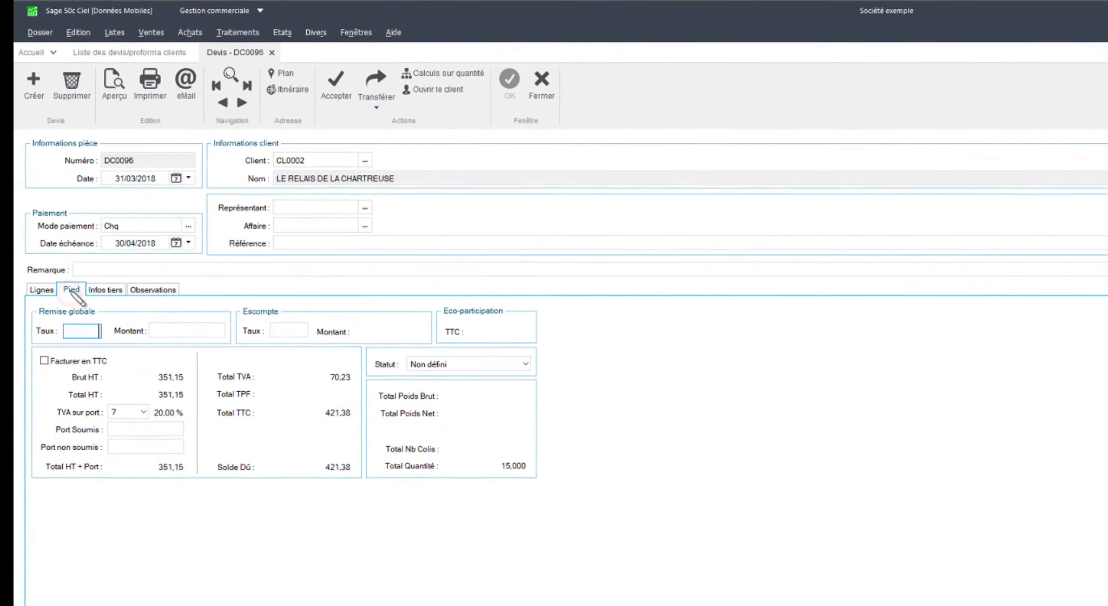
click(483, 382)
click(481, 404)
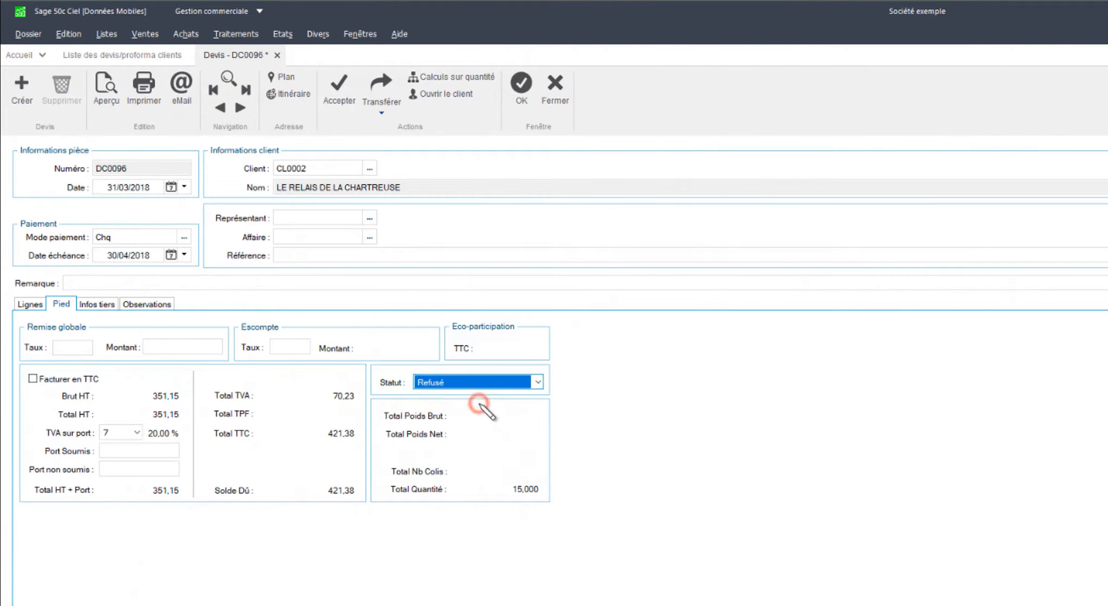
click(522, 86)
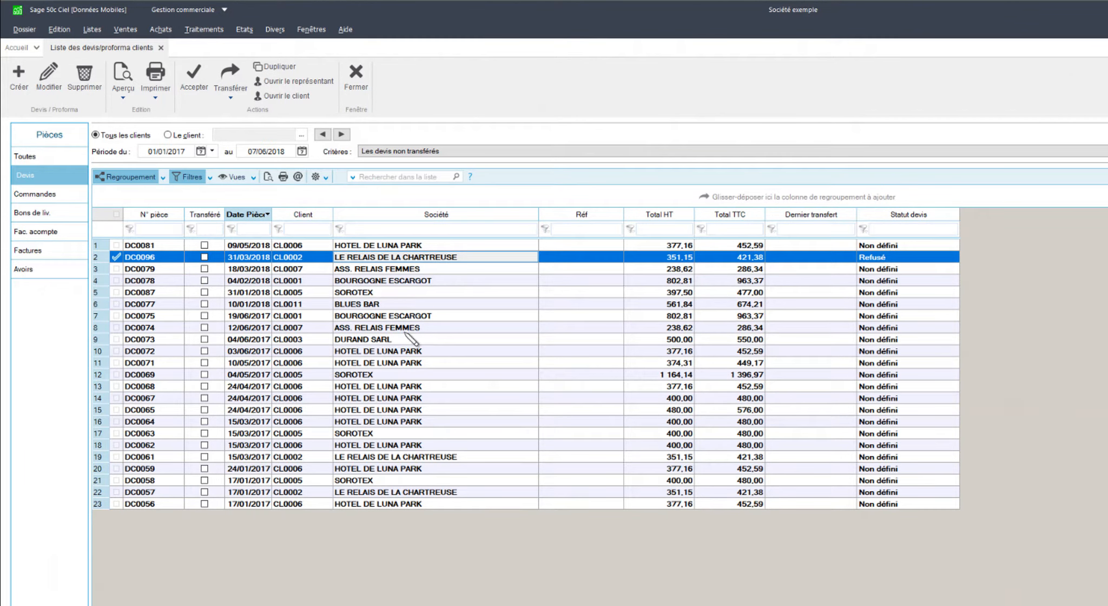
Set the status of the ASS. RELAIS FEMMES quote dated 12/06/2017 to Refusé and save it.
double_click(392, 328)
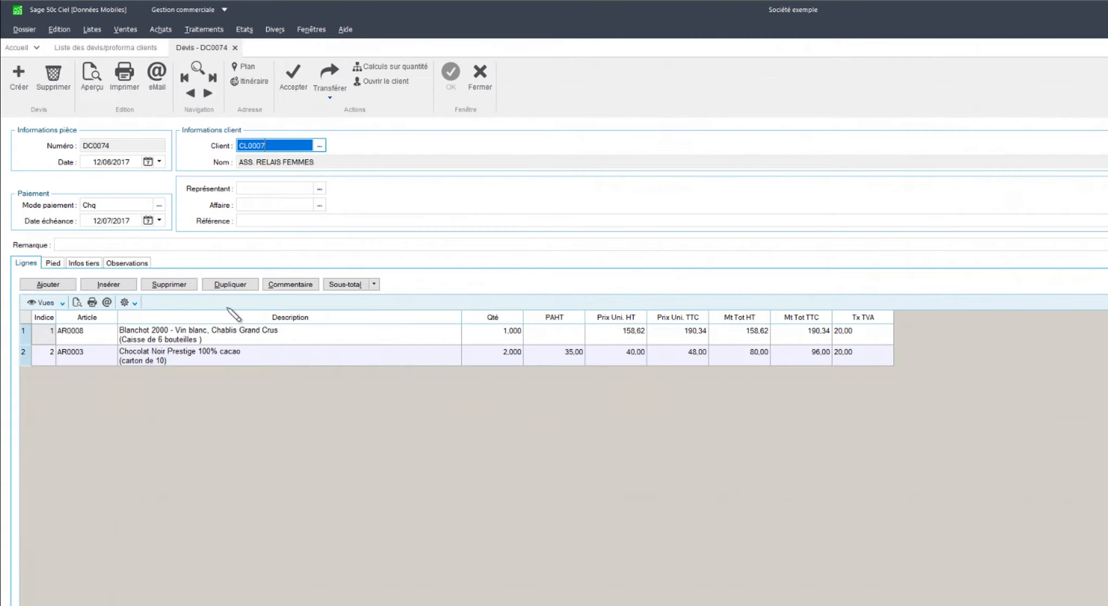
click(52, 263)
click(381, 330)
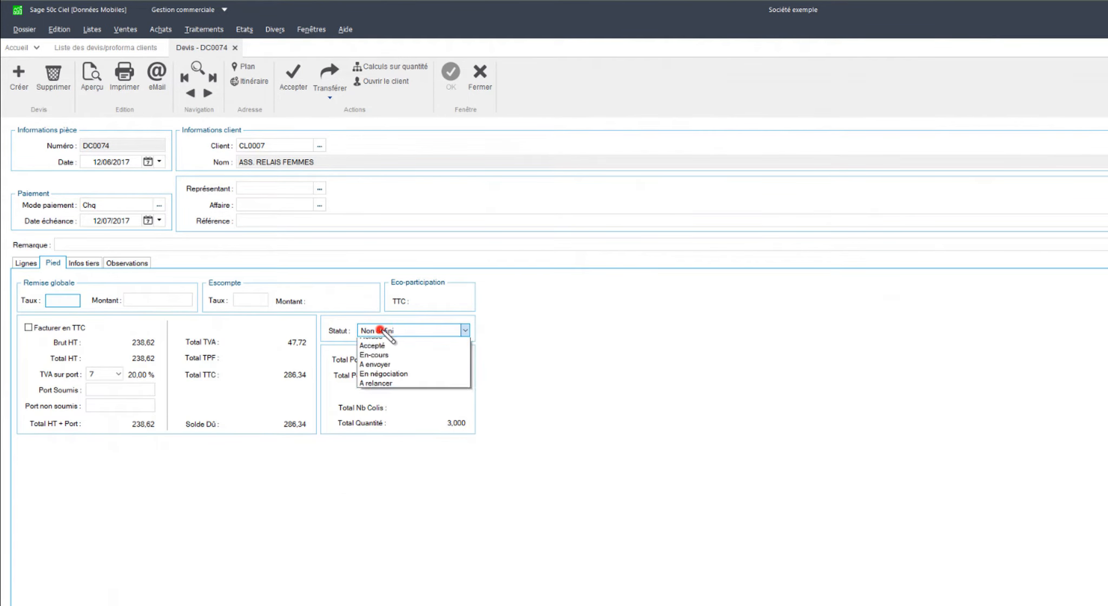
click(401, 352)
click(452, 80)
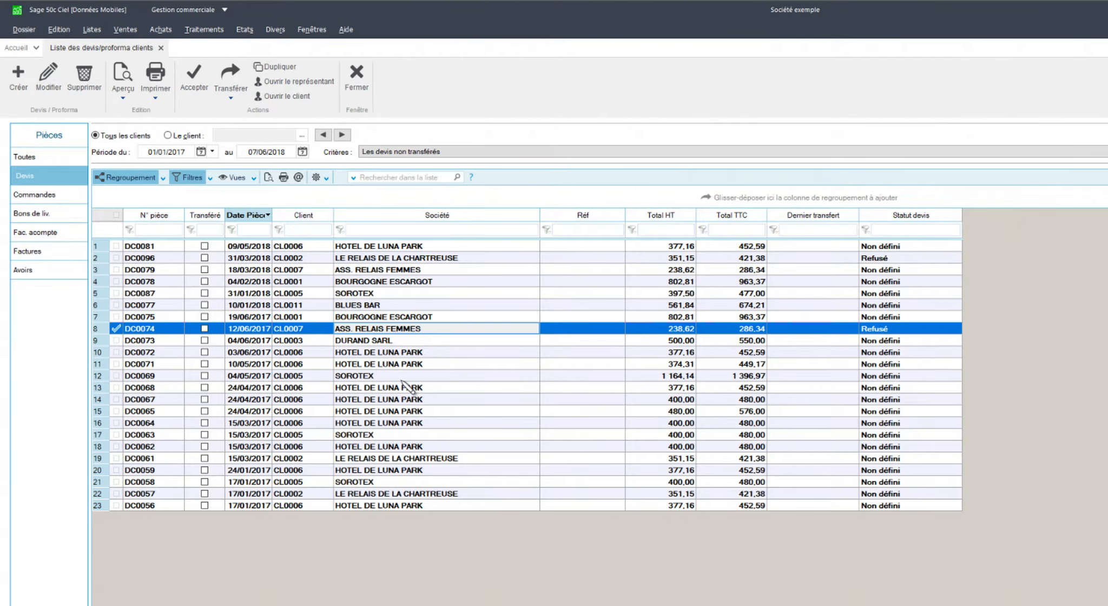
Set the status of the SOROTEX quote dated 15/03/2017 to Refusé and save it.
double_click(403, 378)
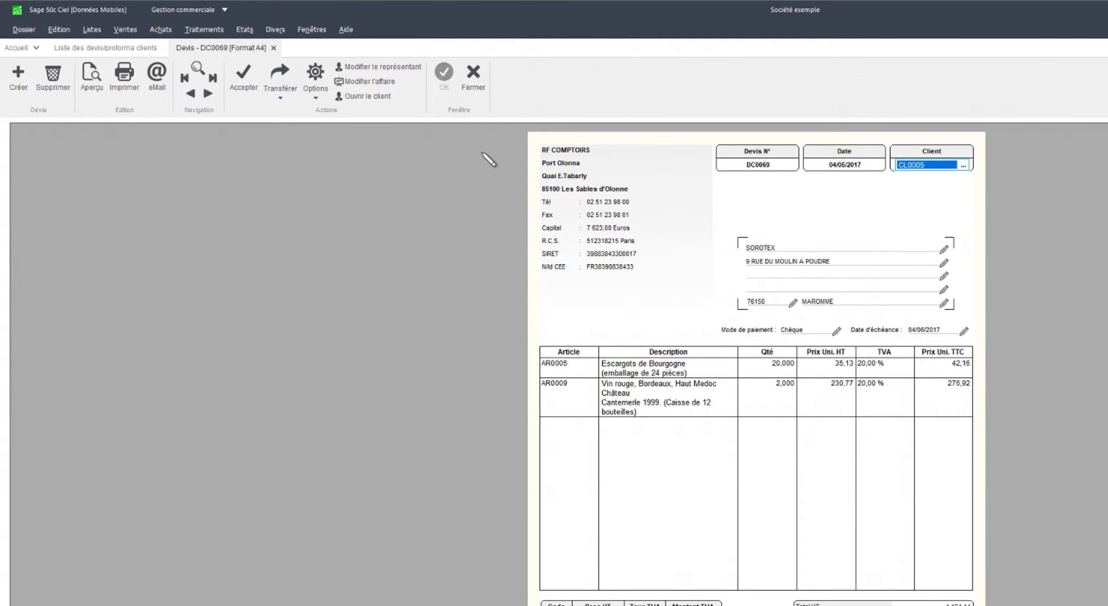
click(474, 76)
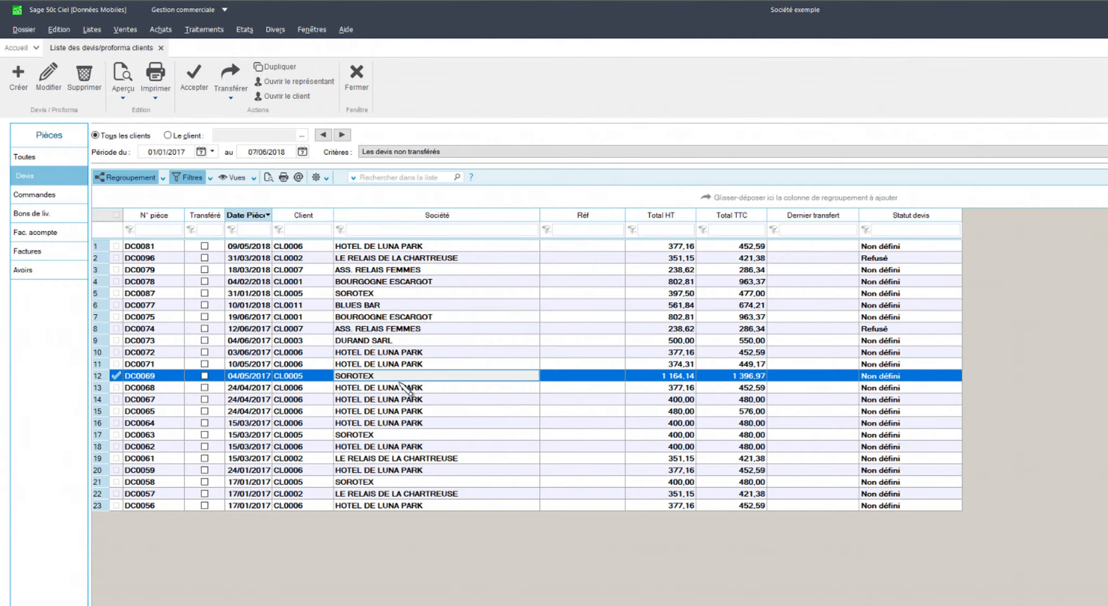
double_click(397, 433)
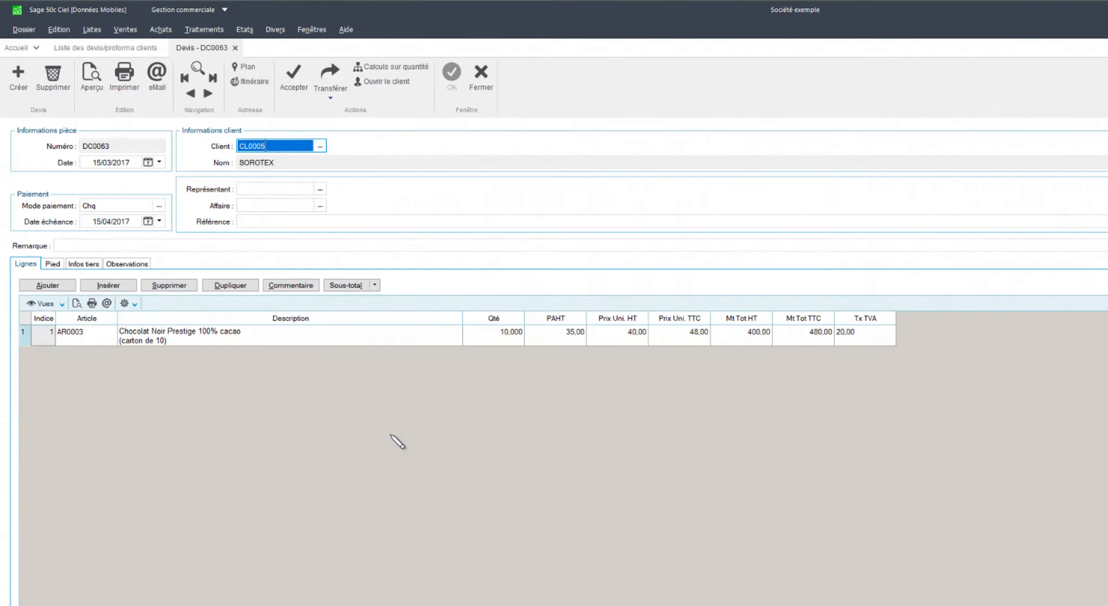
click(53, 264)
click(428, 335)
click(425, 358)
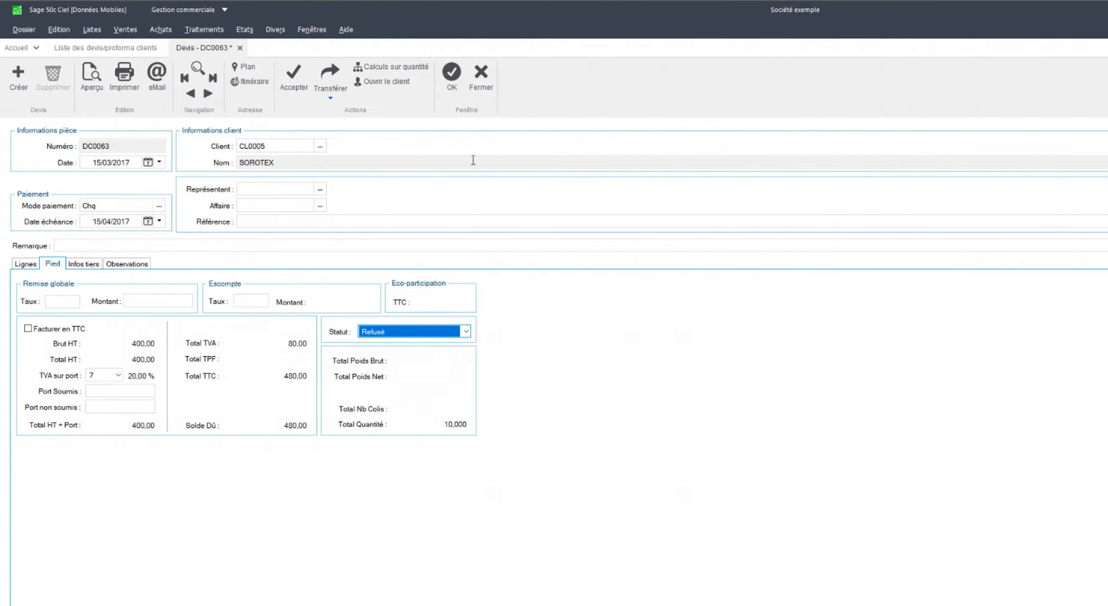
click(461, 69)
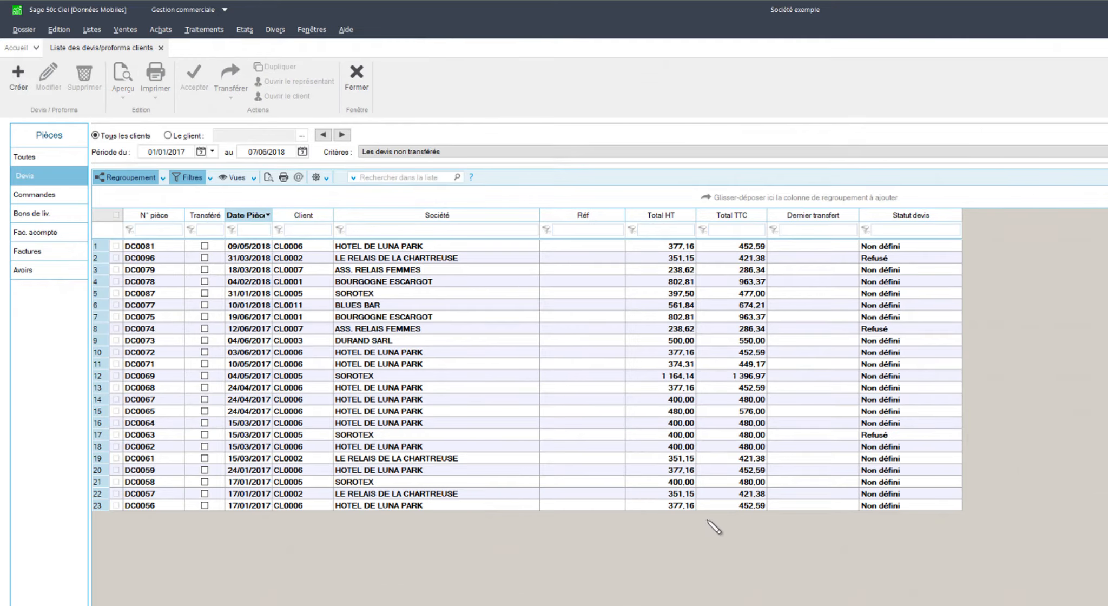
Set the quote list's criterion to Tous les devis and delete the saved multi-criteria search DE A RELANCER.
click(458, 152)
click(444, 168)
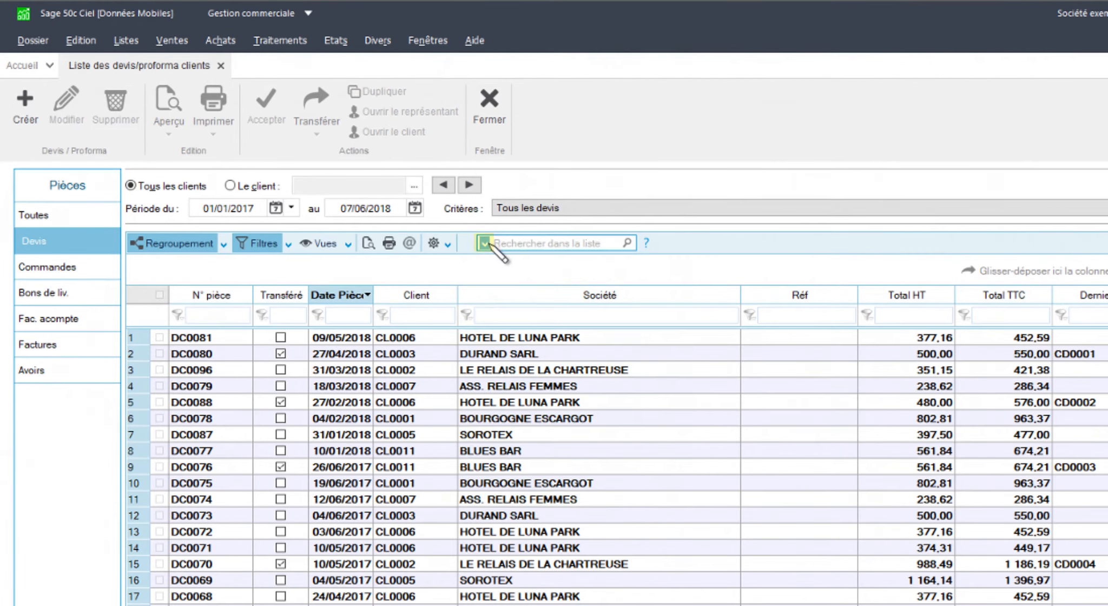
click(485, 243)
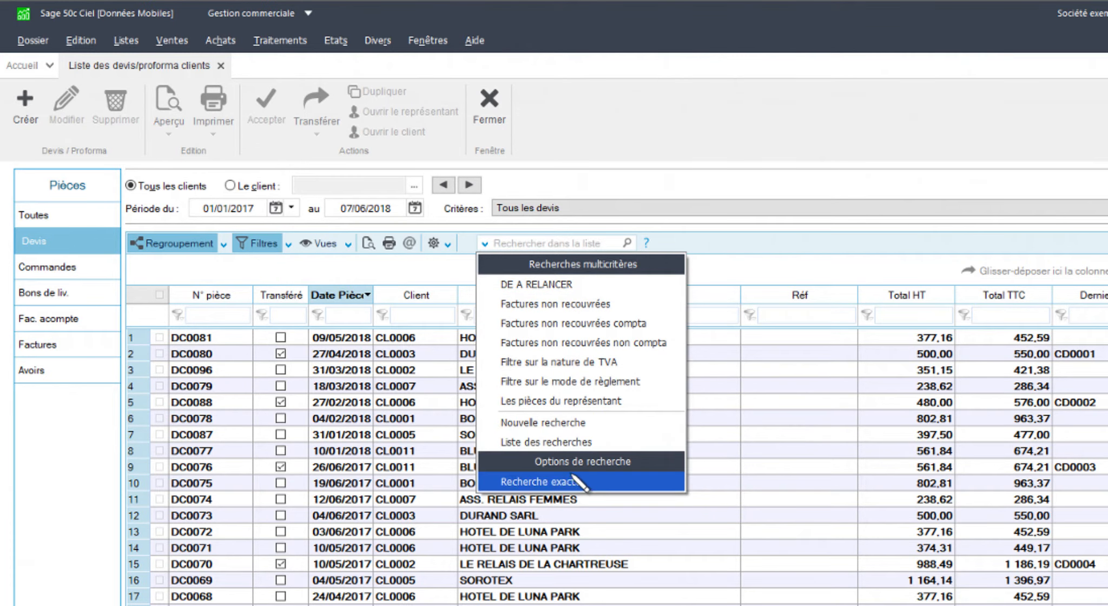
click(563, 441)
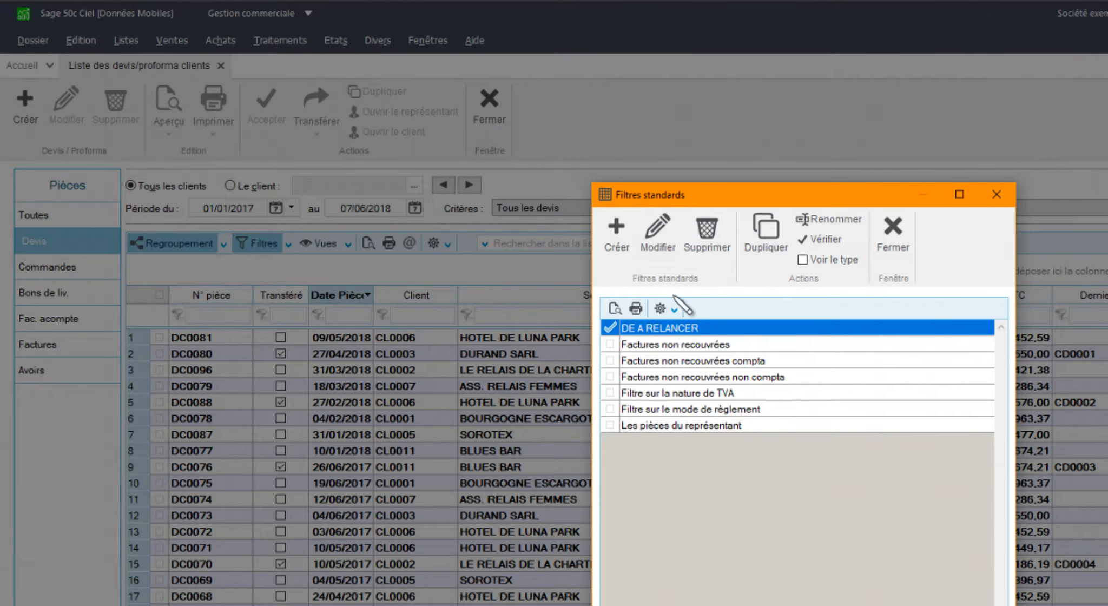
click(706, 232)
click(773, 338)
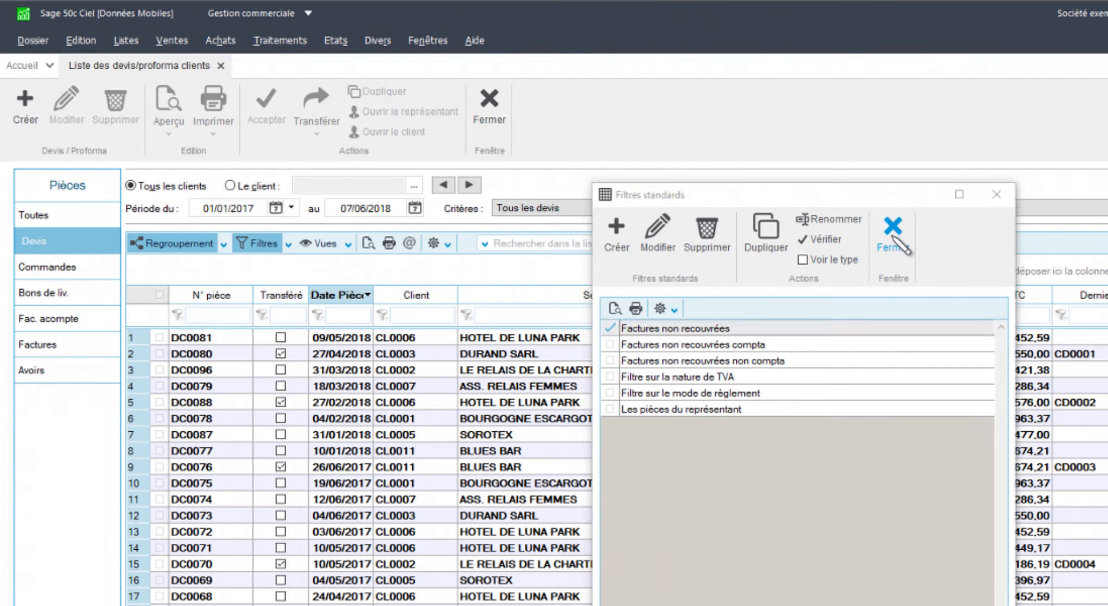
click(893, 234)
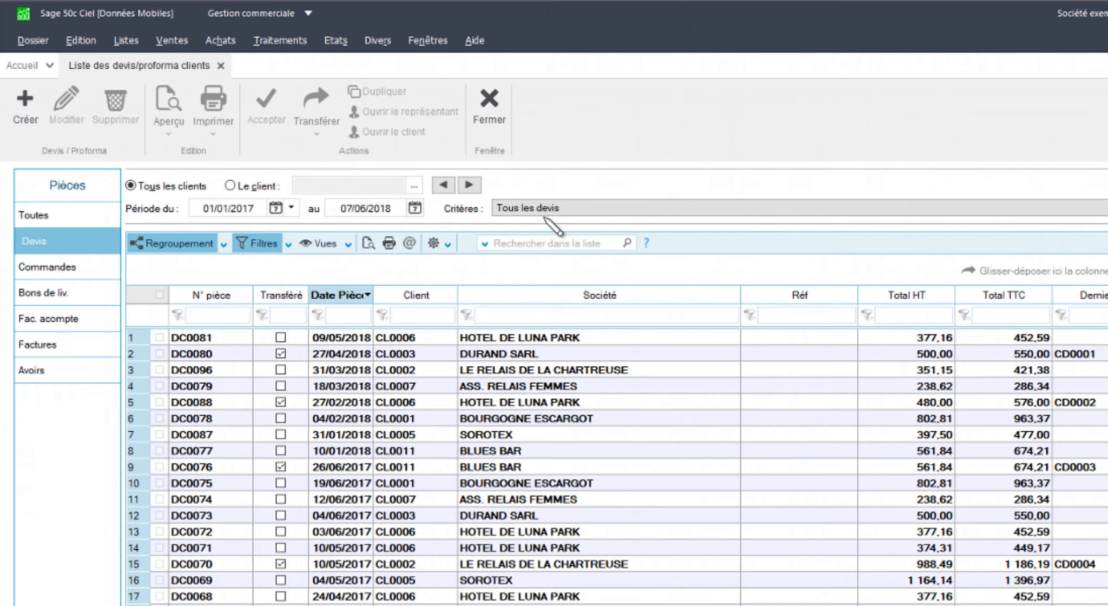
Start a new multi-criteria search on the quote list with multiple conditions enabled.
click(484, 244)
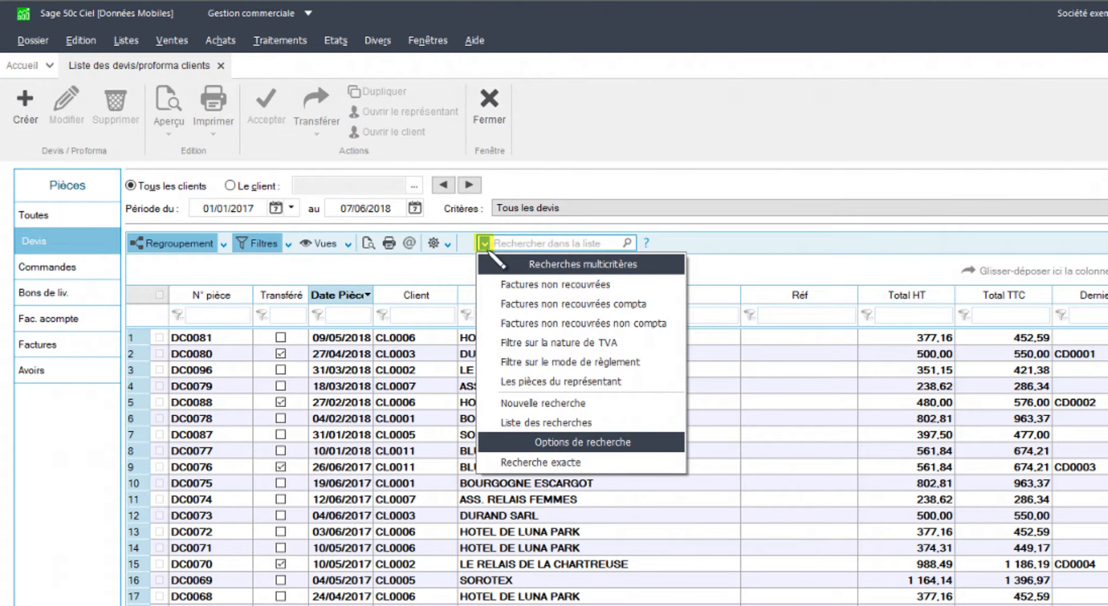
click(537, 242)
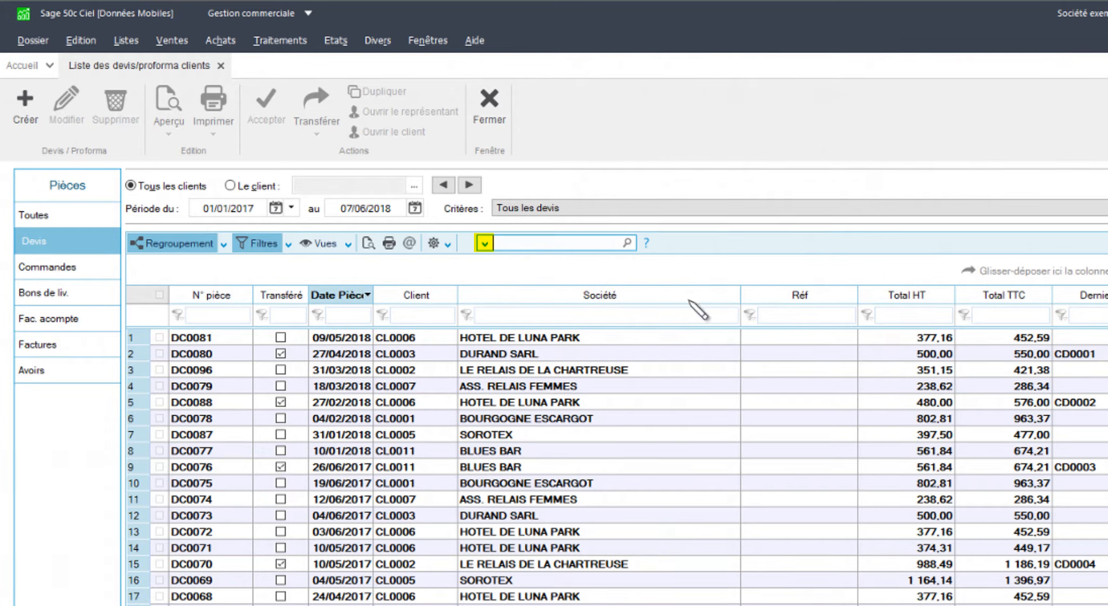
click(484, 245)
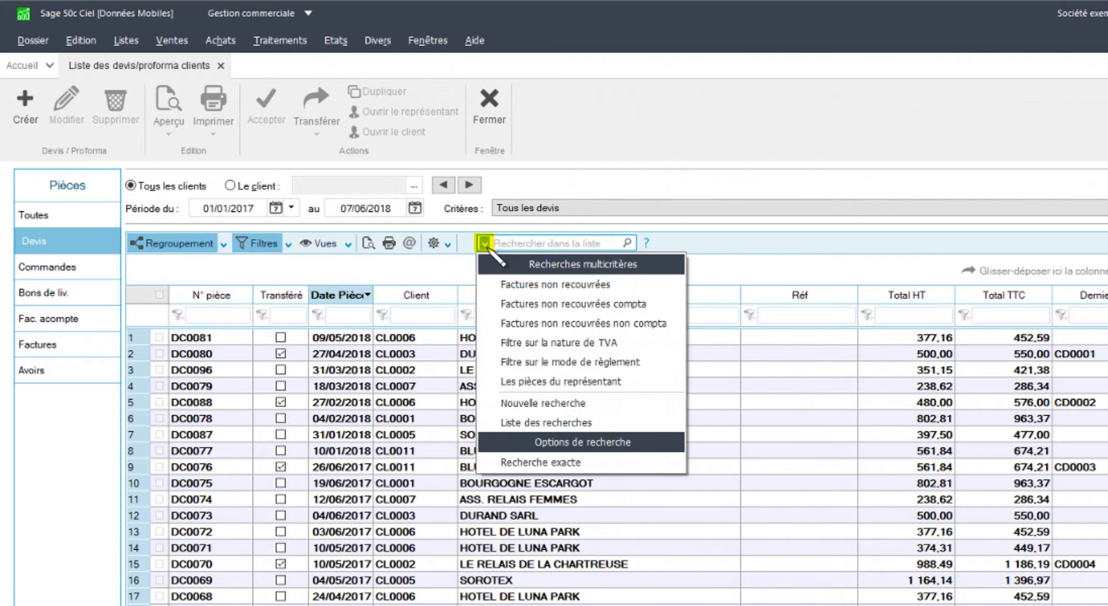
click(560, 410)
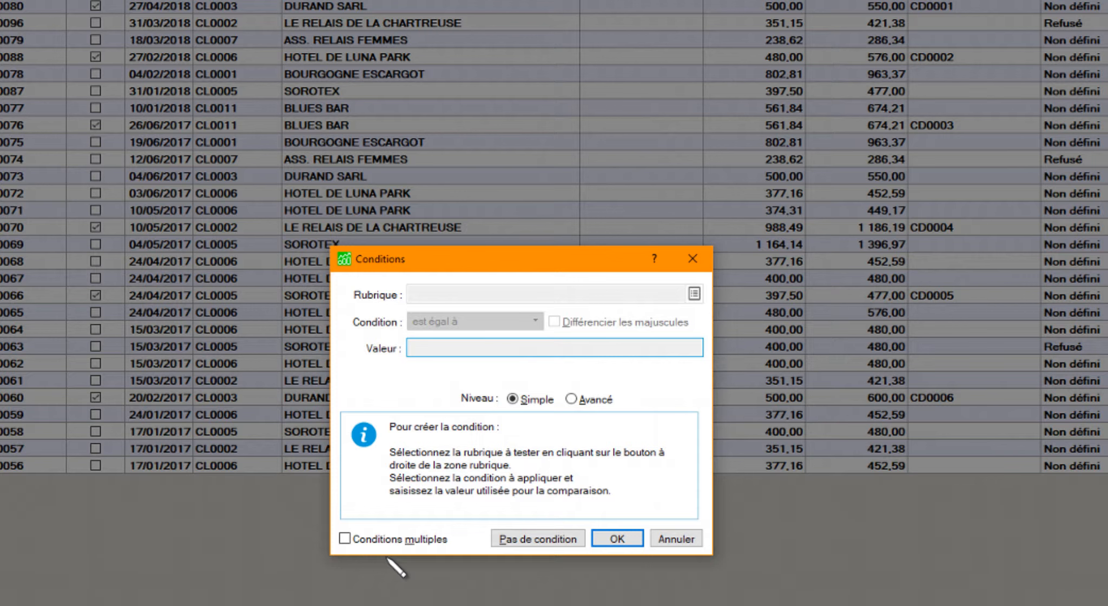
click(345, 539)
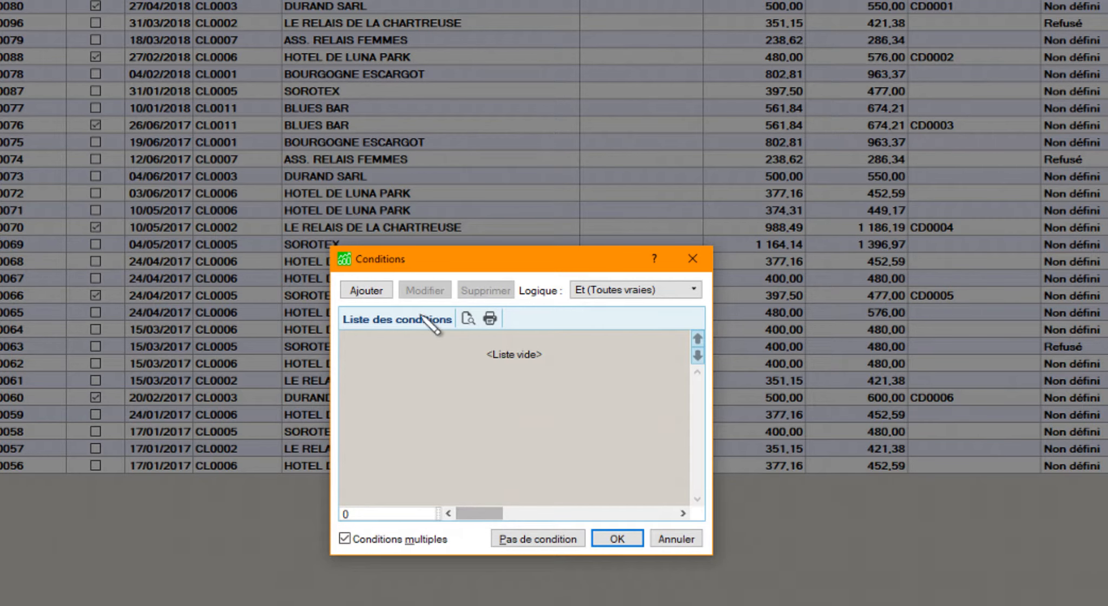
Add a search condition requiring that Statut devis "est différent de" Refusé.
click(366, 290)
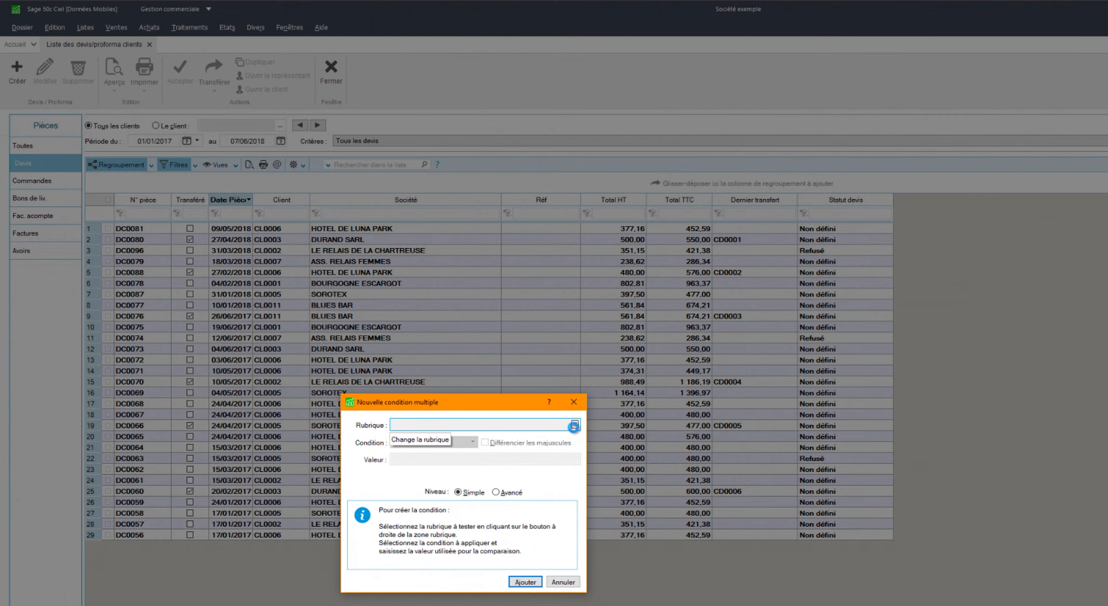
click(578, 420)
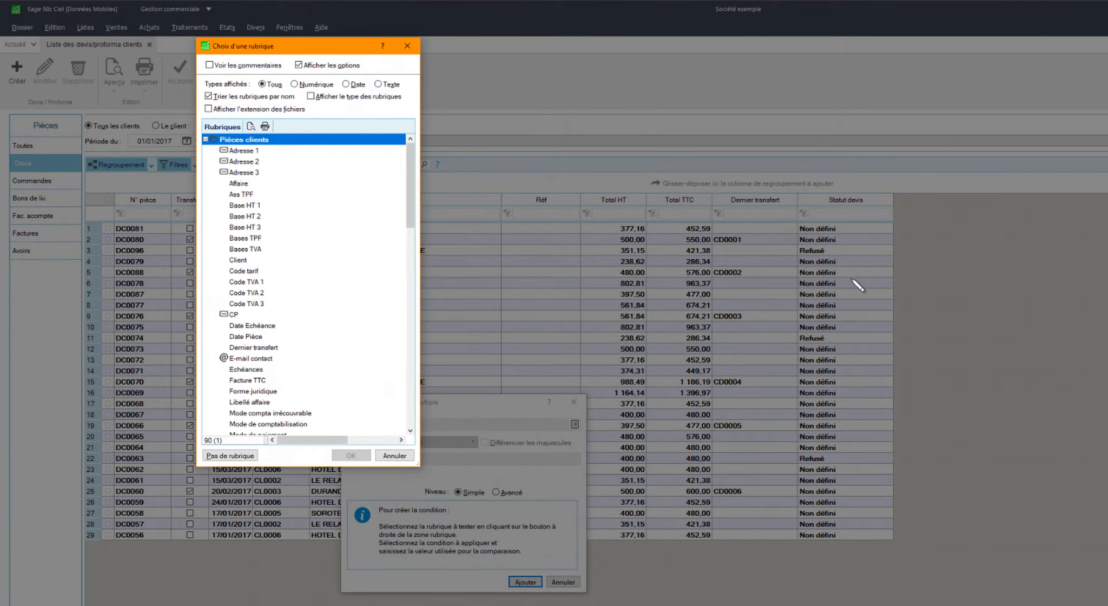
drag(411, 187, 422, 307)
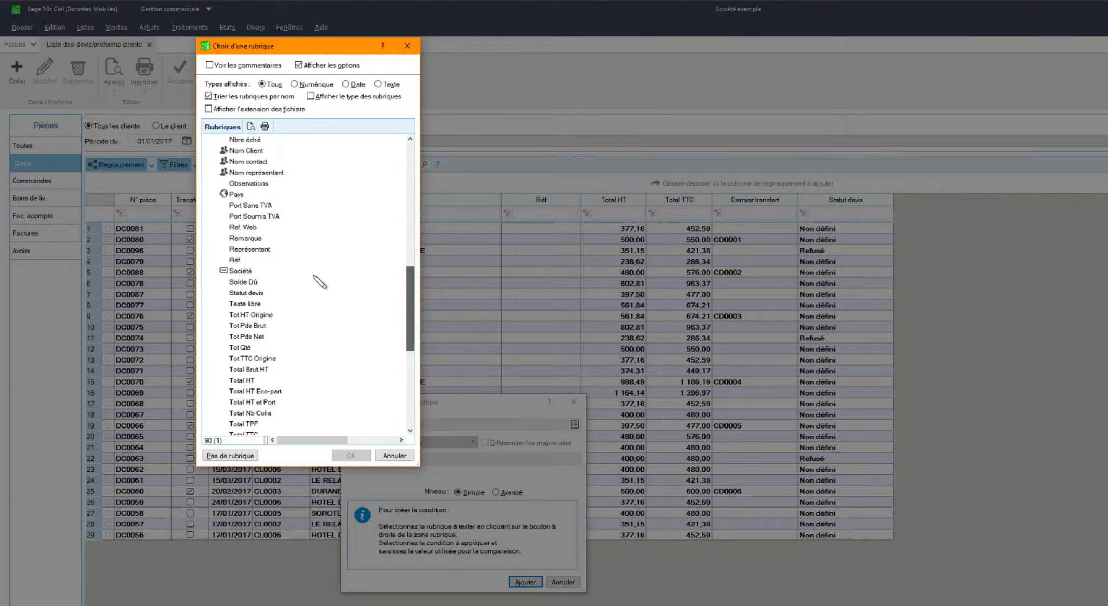
double_click(246, 293)
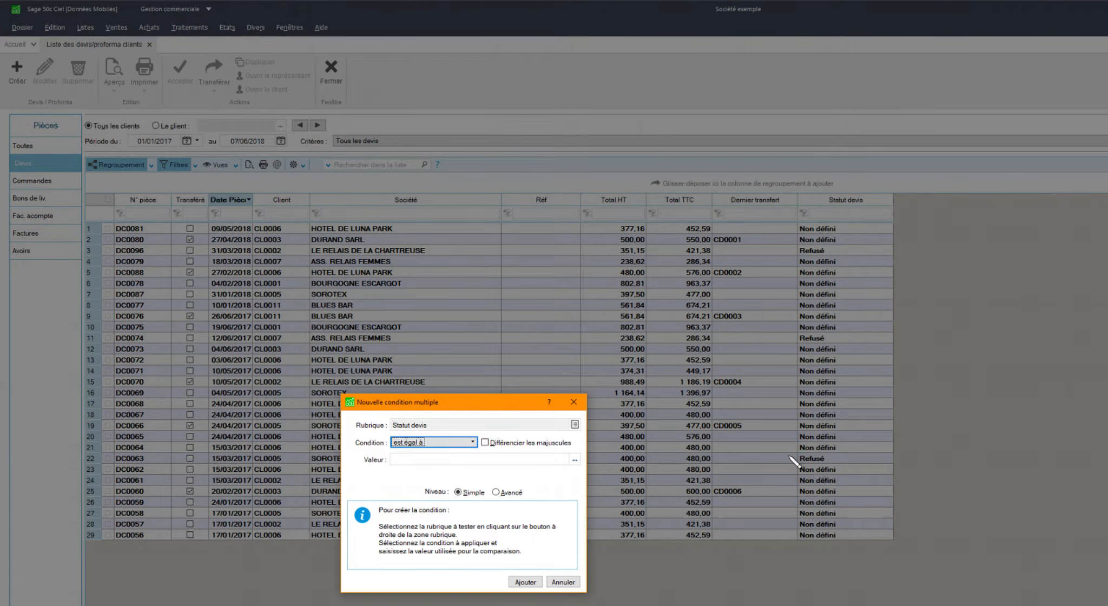
click(439, 442)
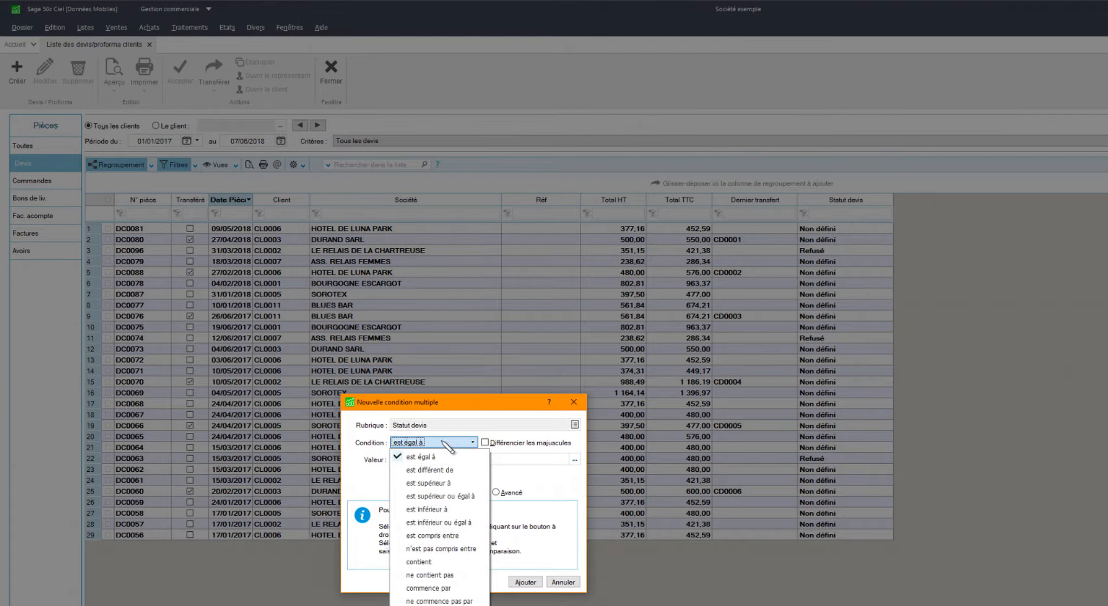
click(436, 469)
click(432, 460)
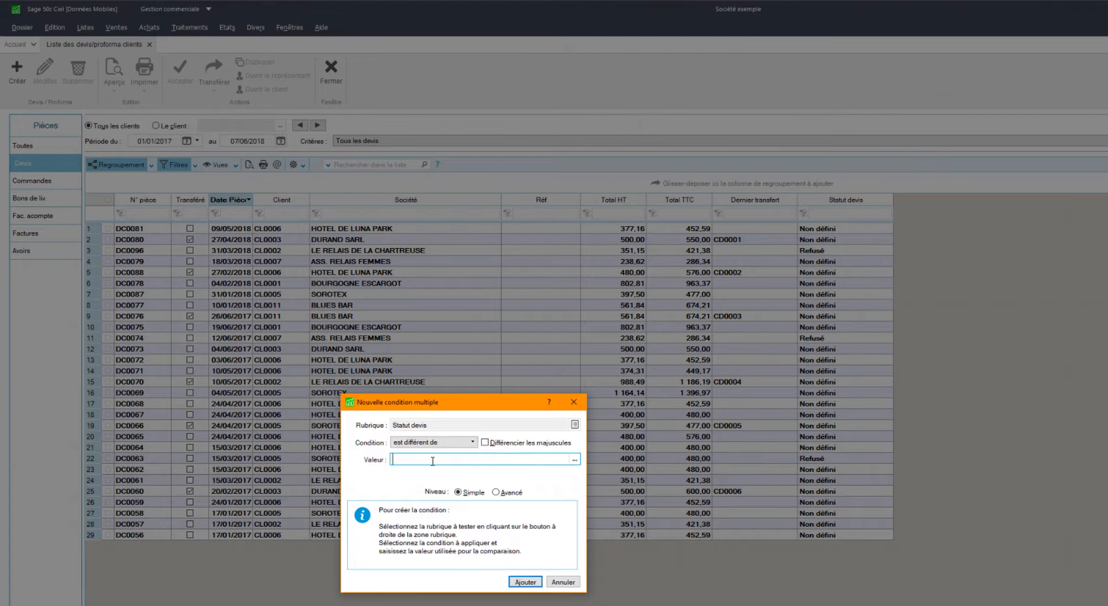
click(575, 460)
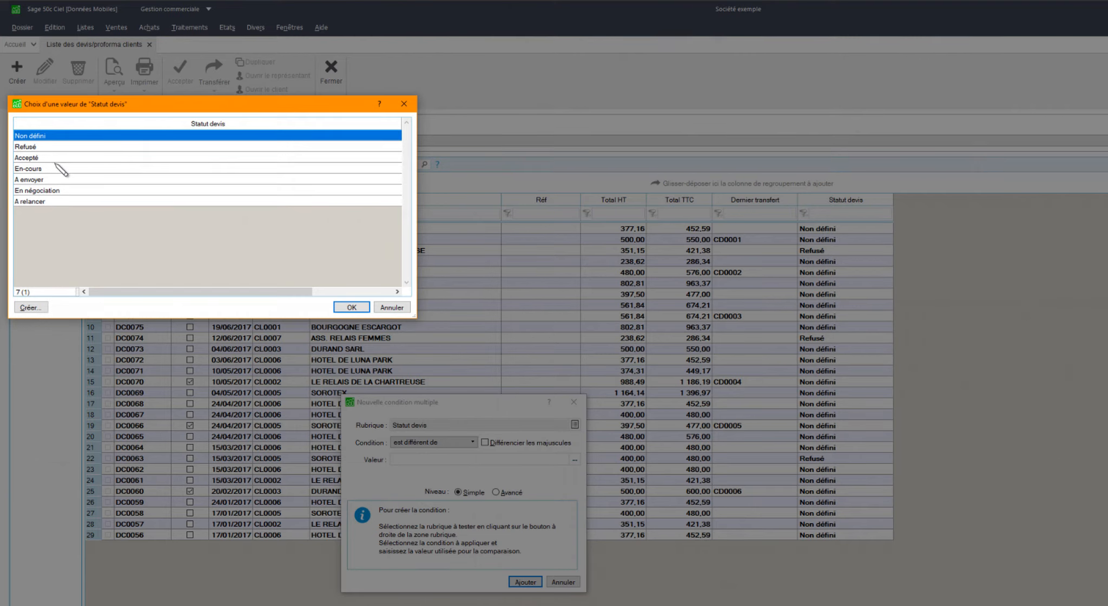
double_click(48, 146)
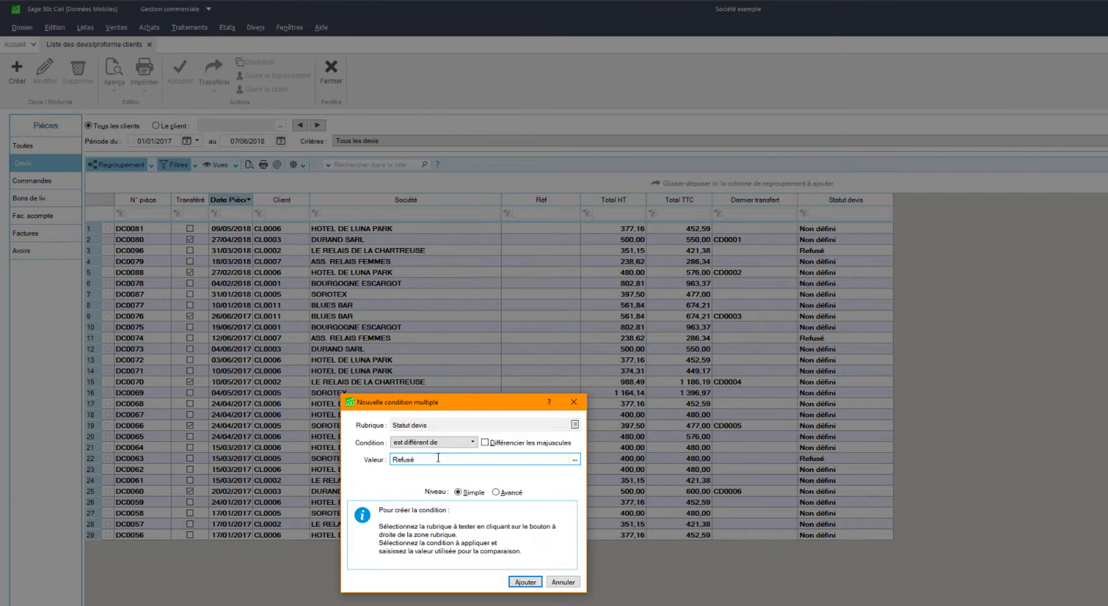
click(525, 582)
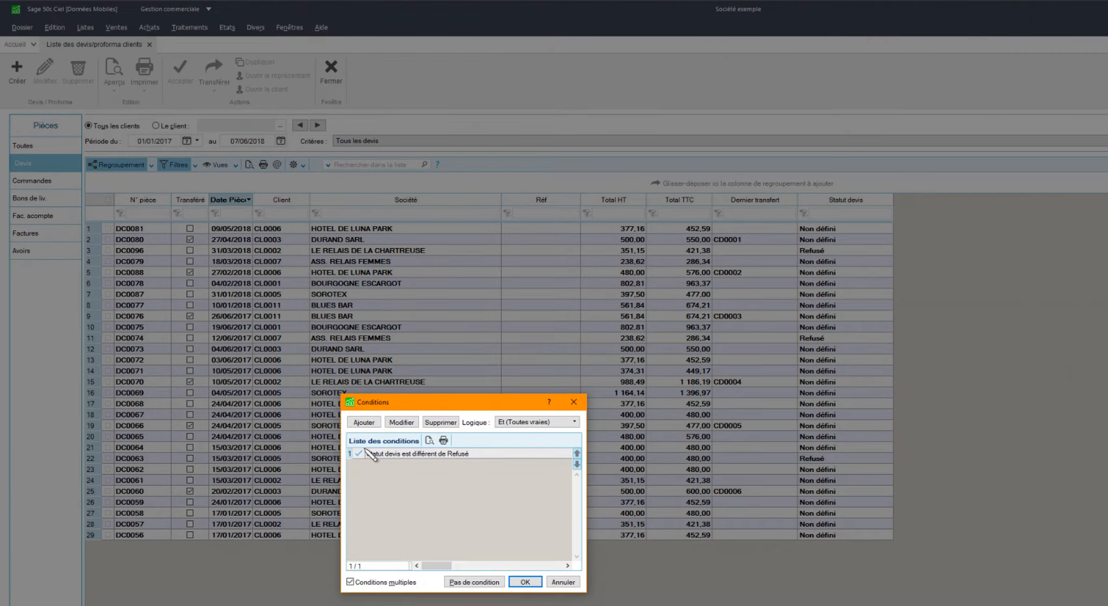
Add a second condition that Transféré "est égal à" Non (Valeur vide), and apply the search to the quote list.
click(365, 422)
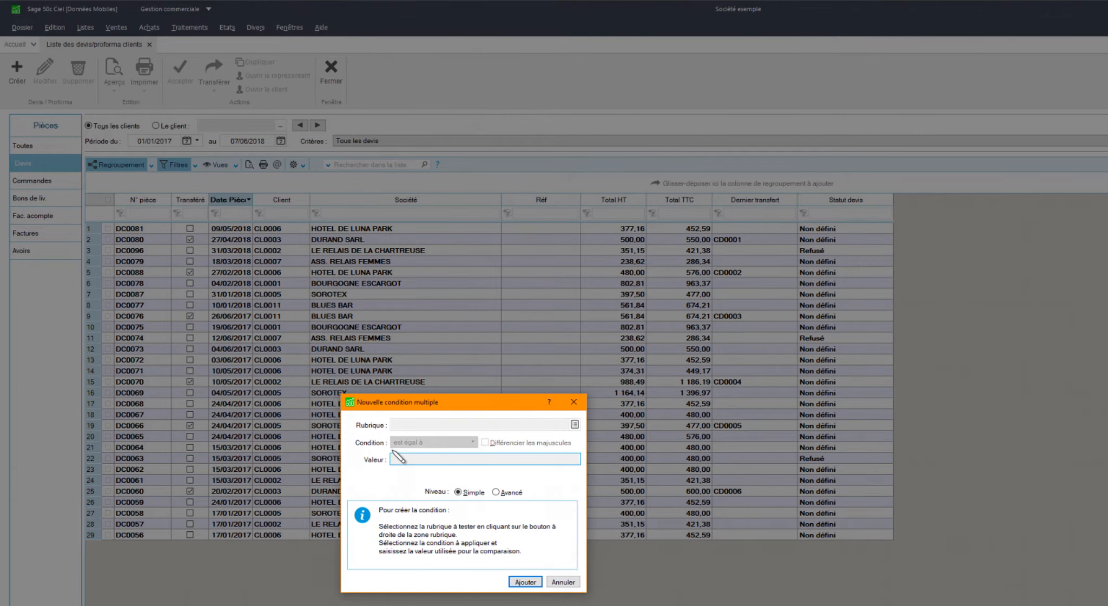
click(576, 425)
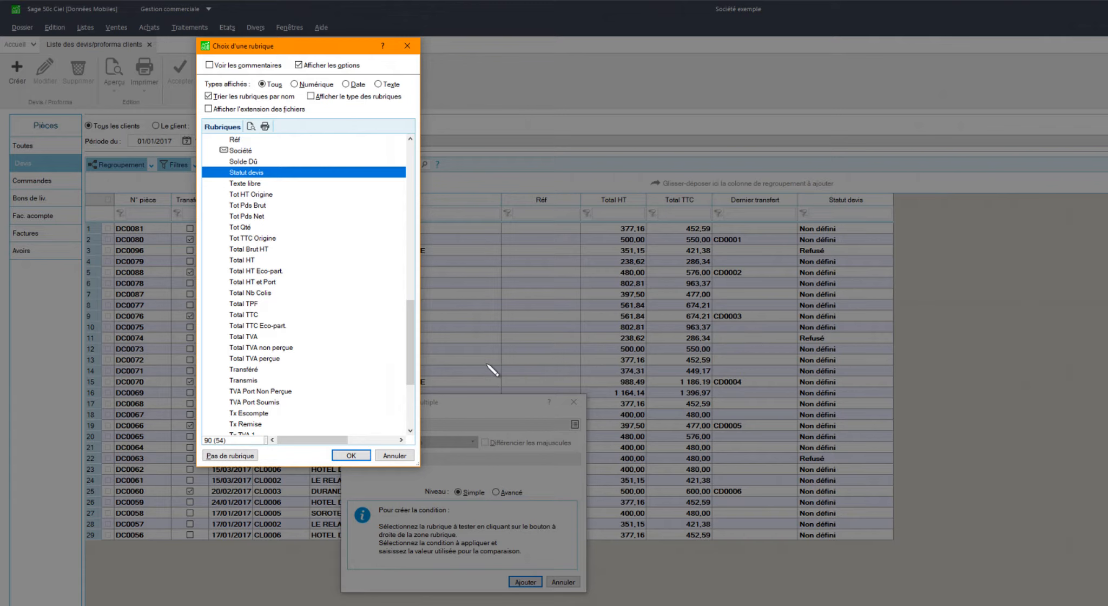
double_click(244, 369)
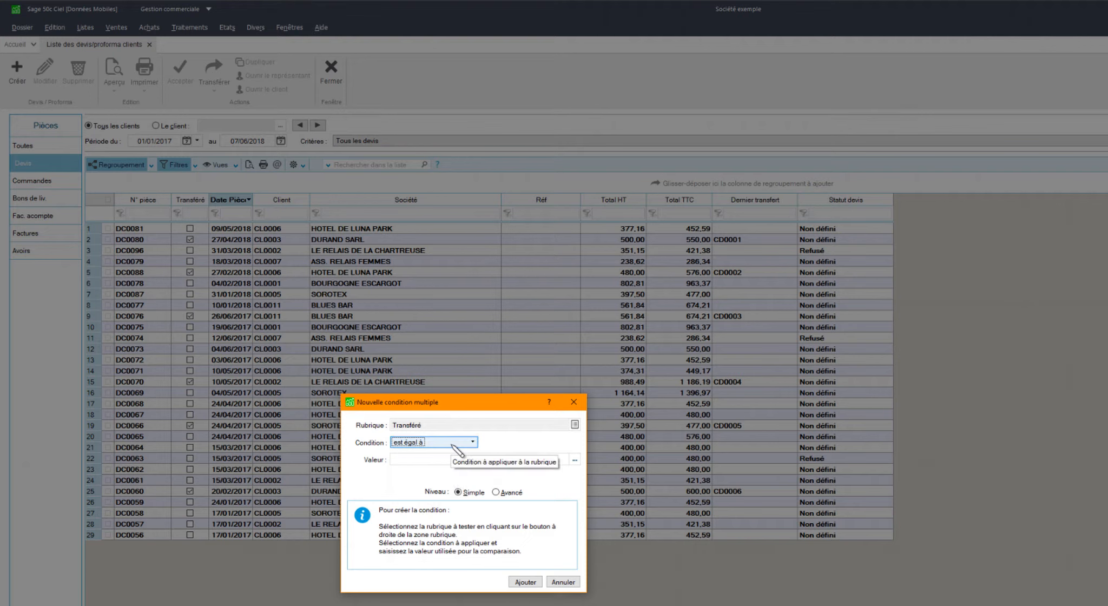
click(576, 460)
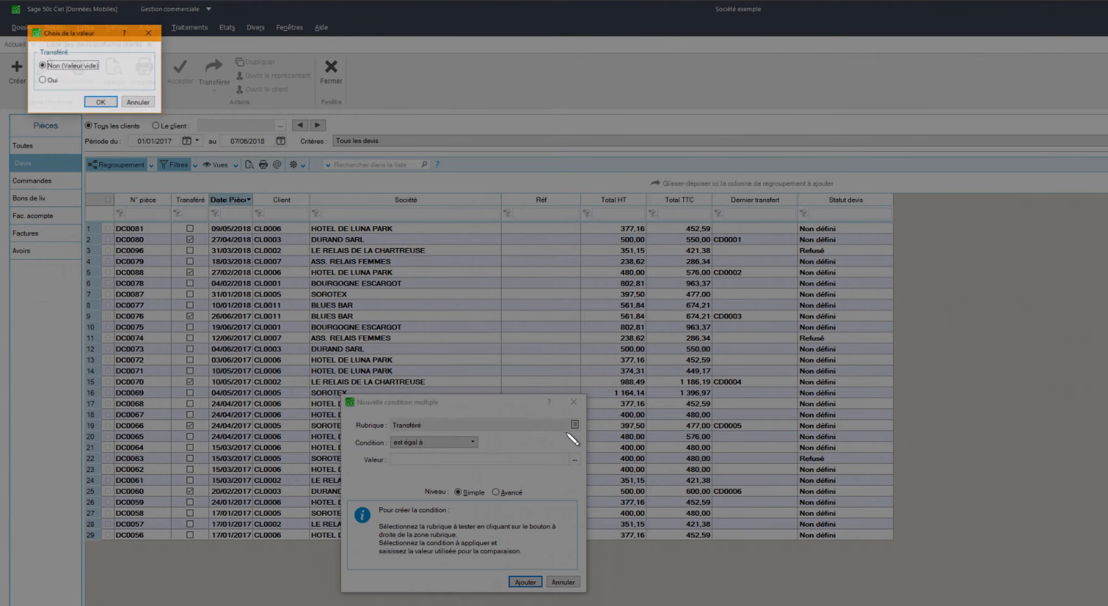
click(103, 103)
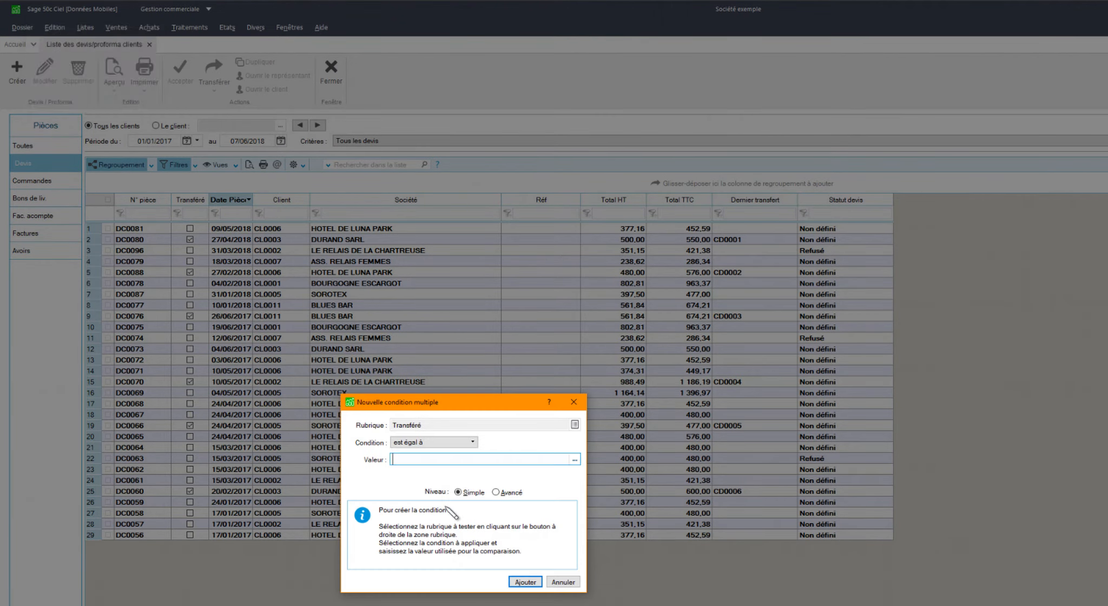
click(524, 582)
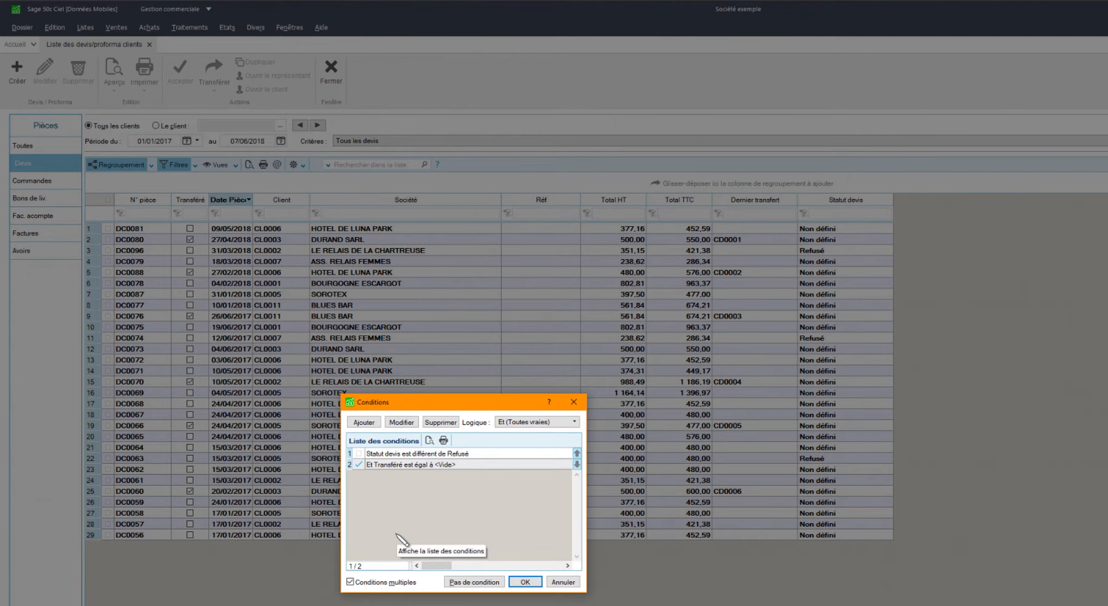
click(524, 582)
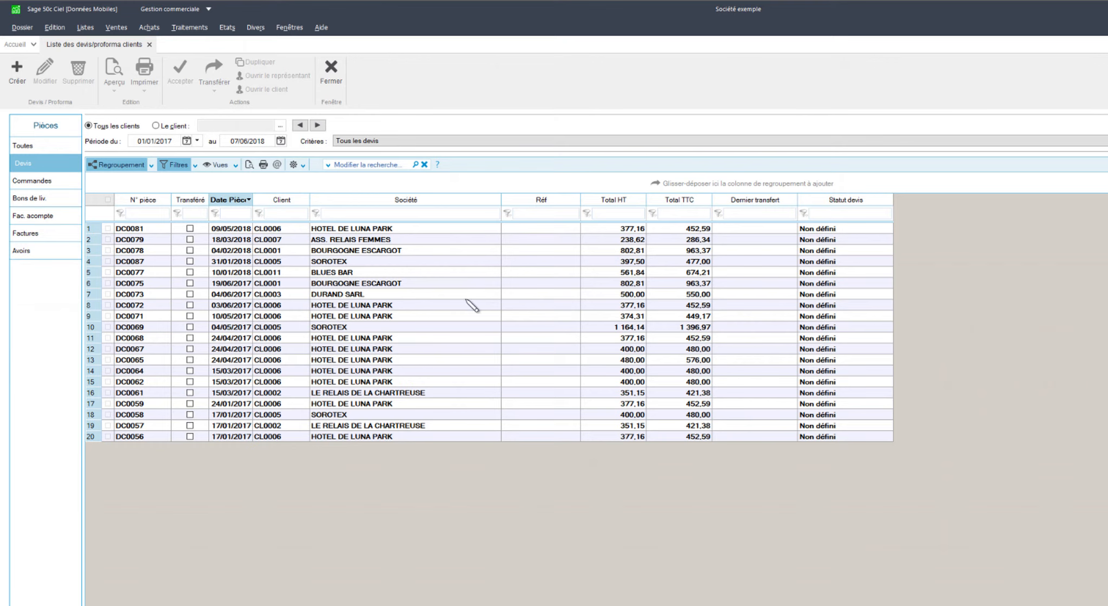
Save the current multi-criteria search under the name DE A RELANCER.
click(330, 165)
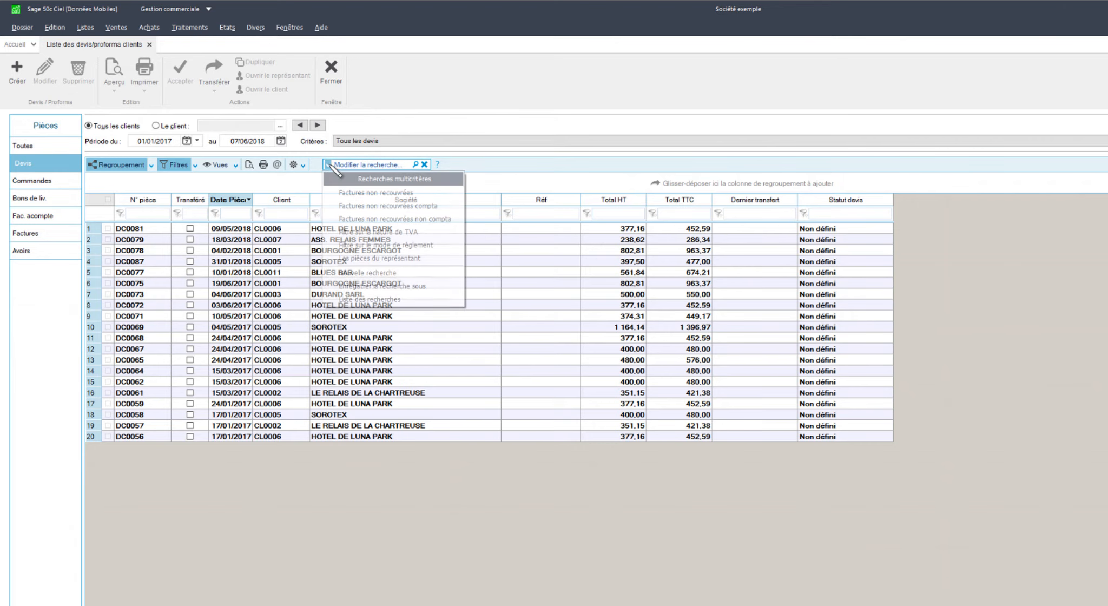
click(368, 287)
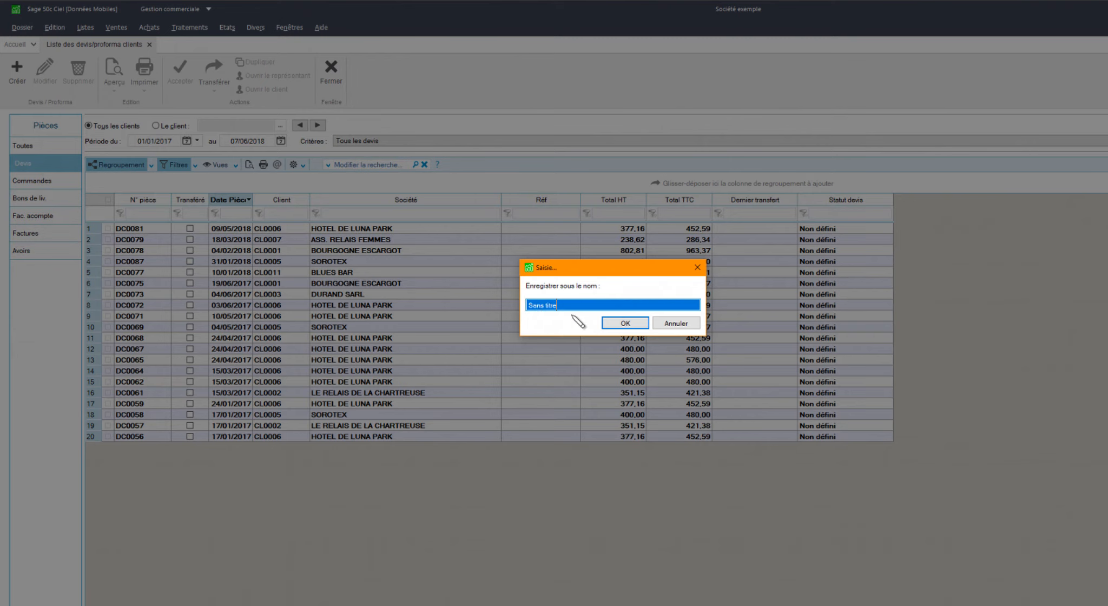
text(DE A RELANCER)
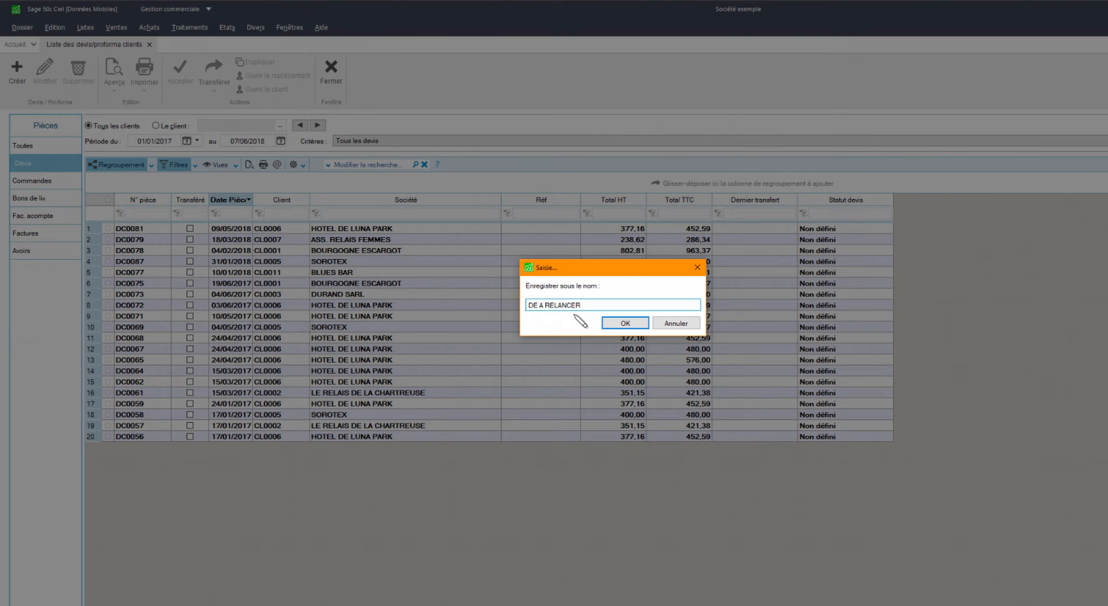
click(625, 324)
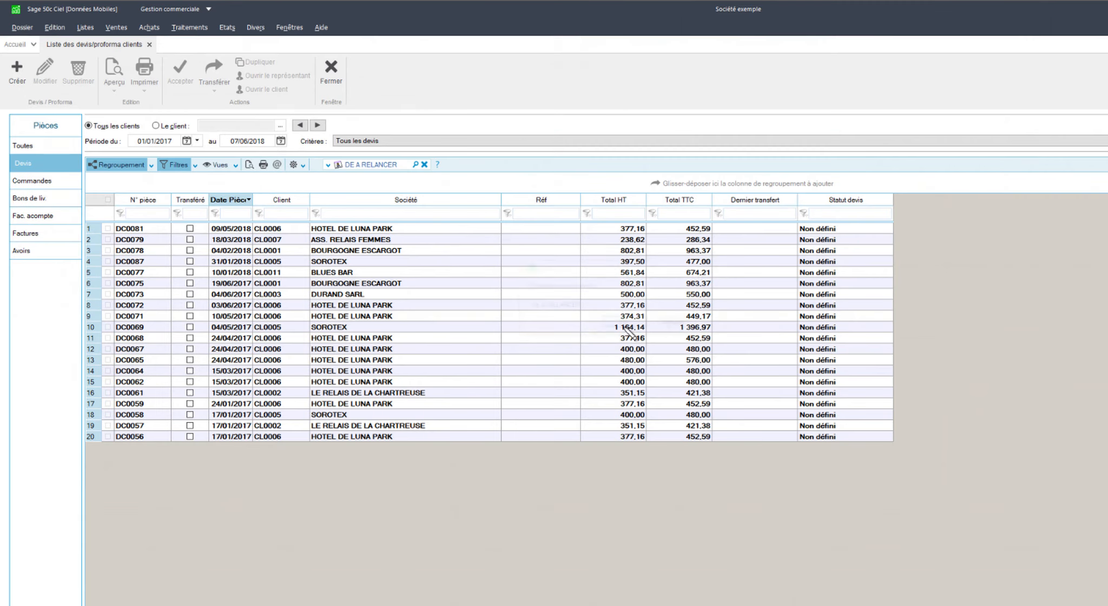
Clear the active search from the quote list and reapply the saved search DE A RELANCER.
click(424, 164)
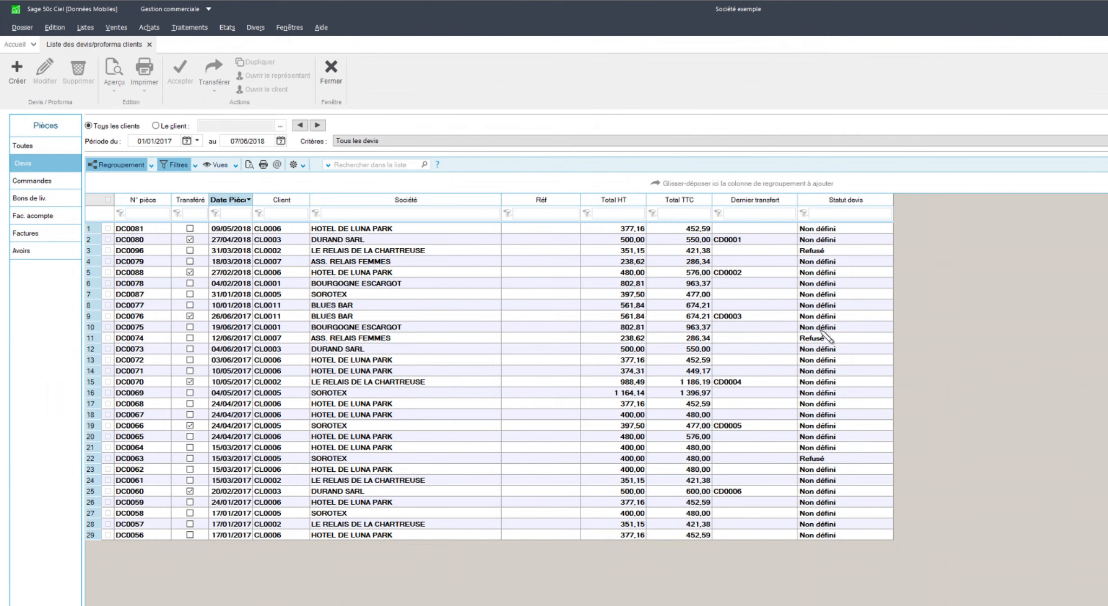
click(328, 164)
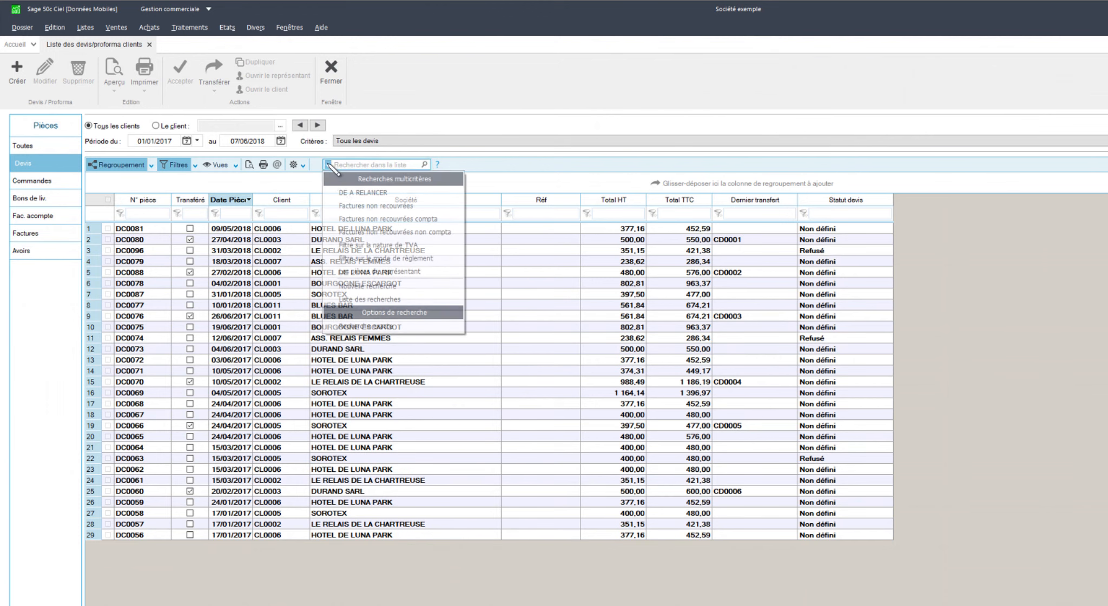
click(371, 194)
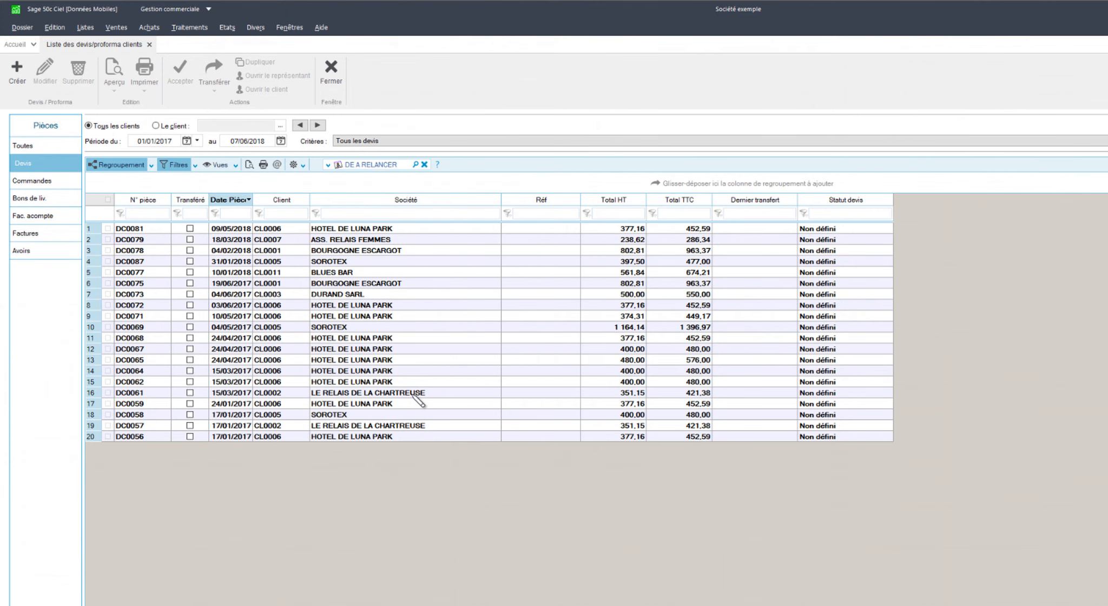